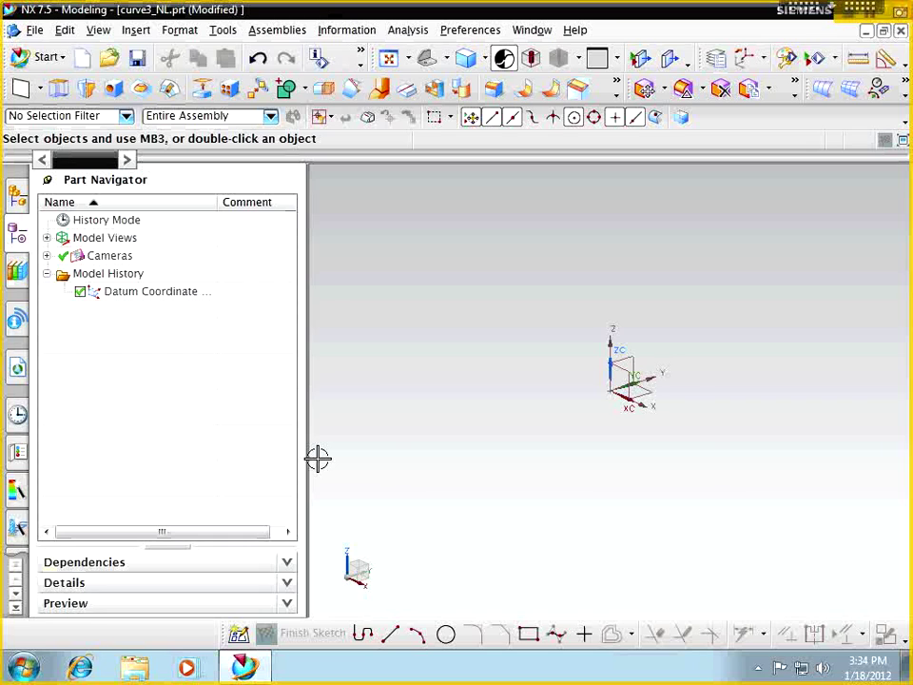
Switch to the Top view and start the Basic Curves tool from Insert > Curve
left_click(447, 60)
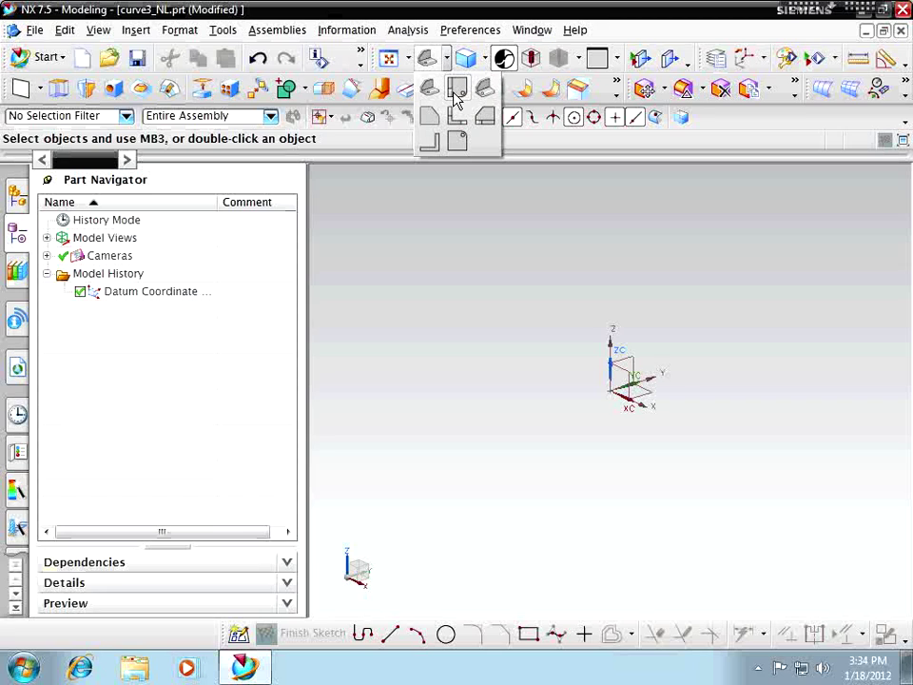
left_click(457, 98)
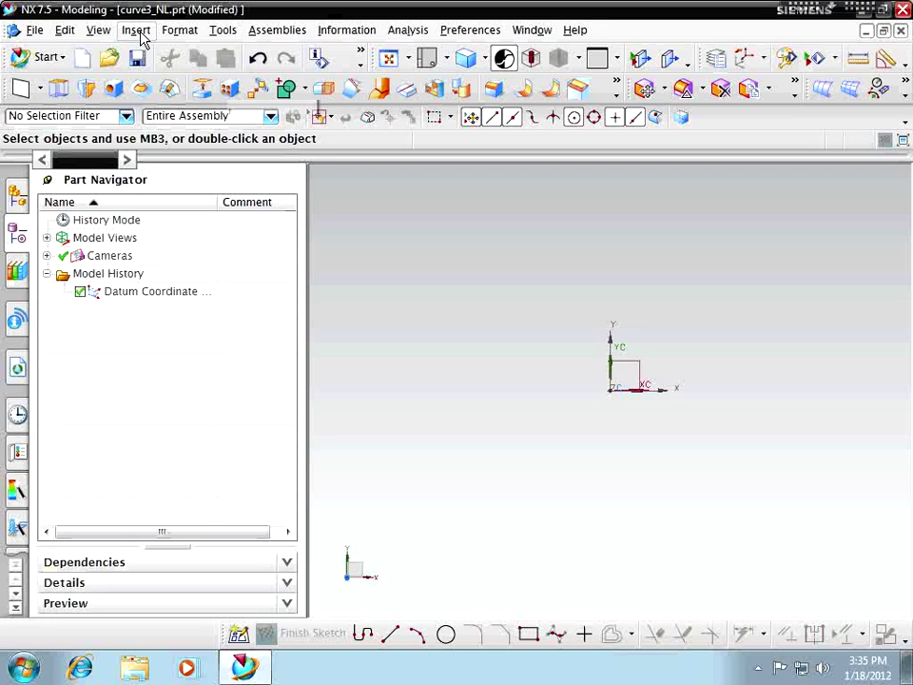
left_click(140, 32)
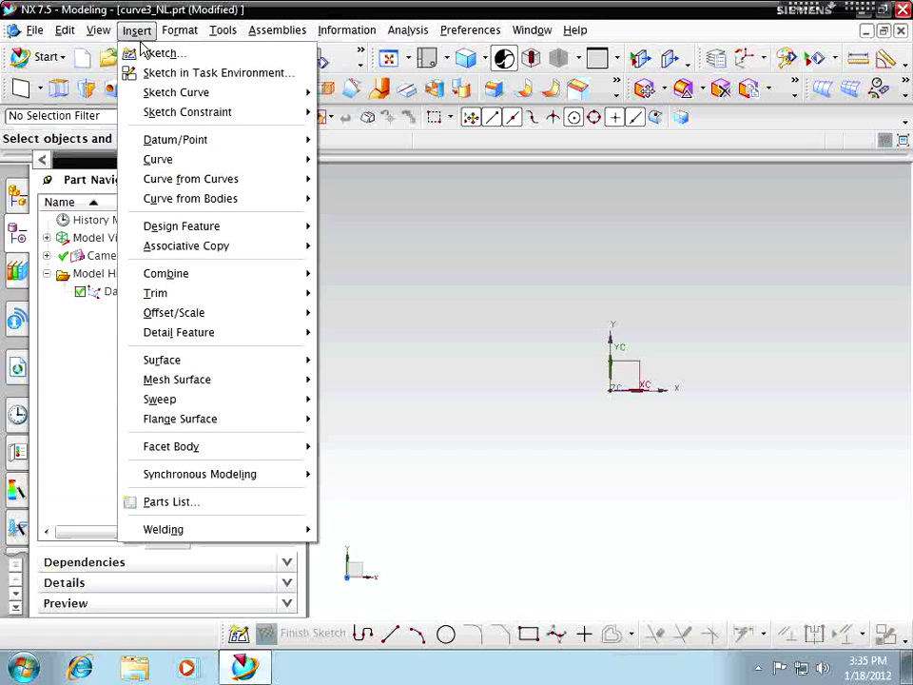
mouse_move(204, 167)
mouse_move(167, 161)
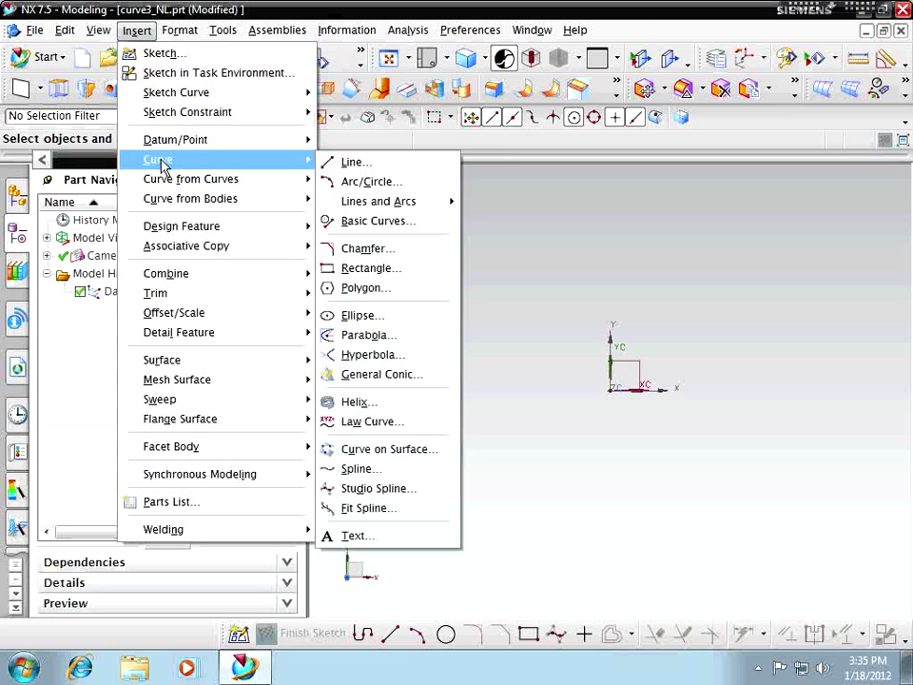
left_click(342, 222)
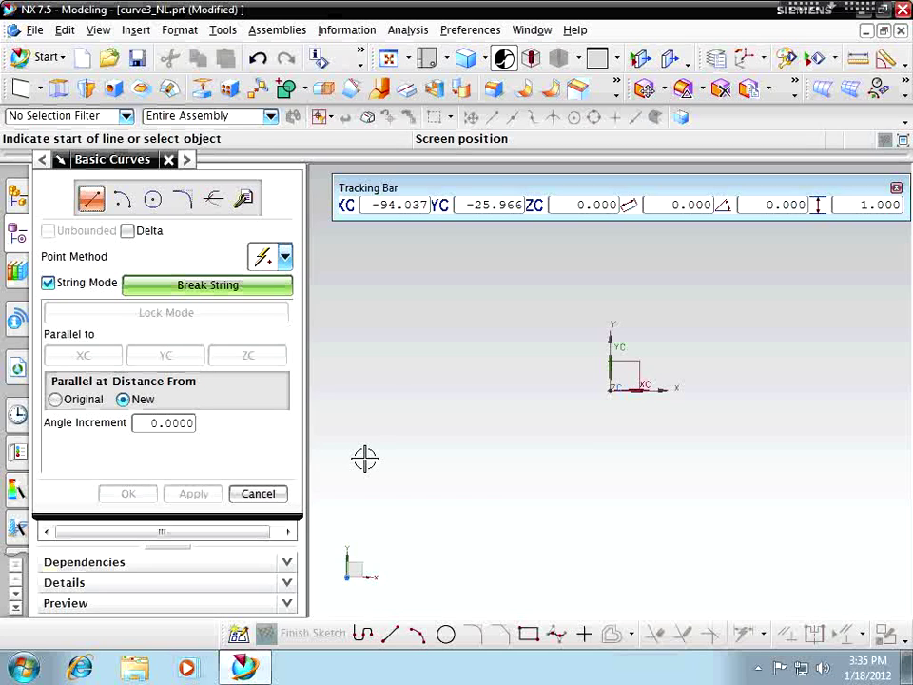
Draw two slanted lines, then a near-horizontal line crossing both
left_click(365, 458)
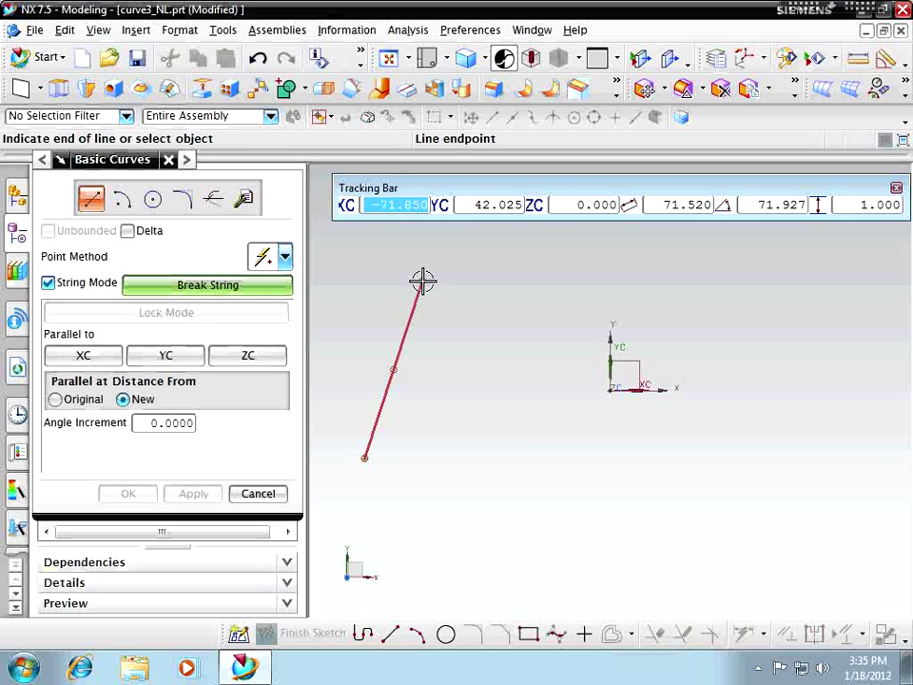
left_click(423, 282)
middle_click(428, 304)
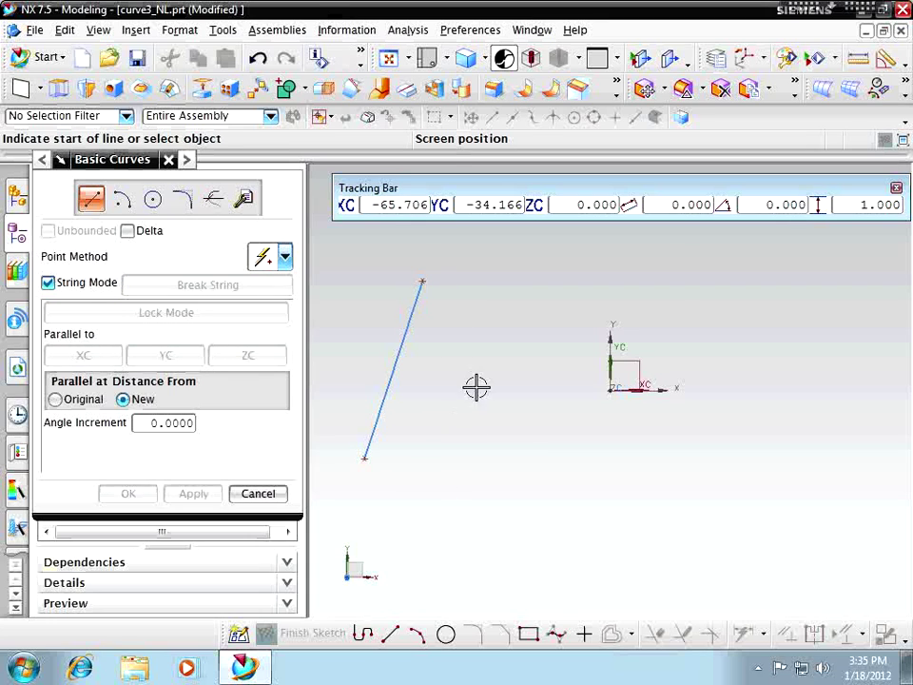
left_click(439, 479)
left_click(483, 280)
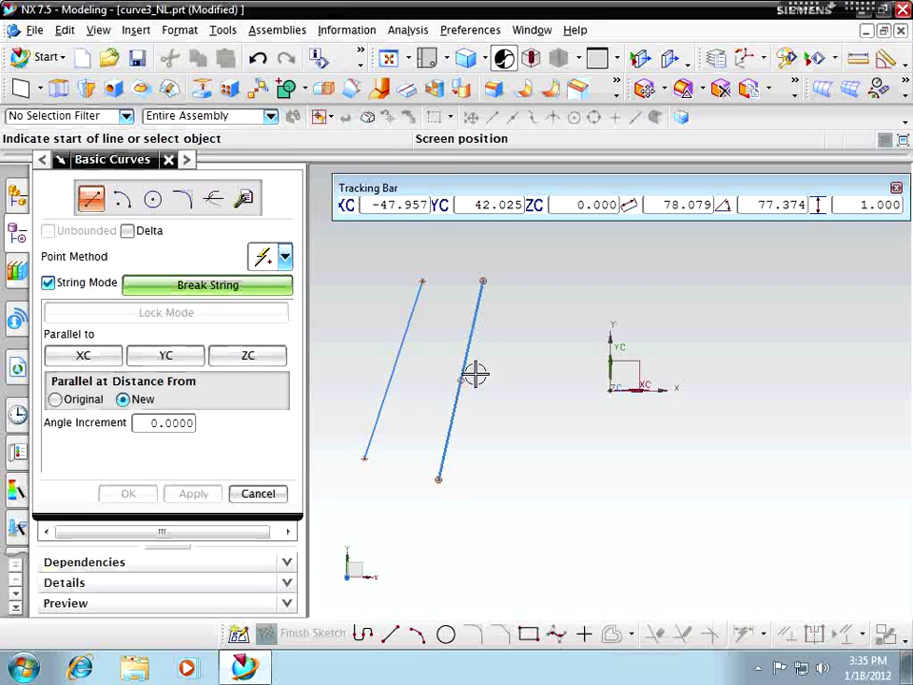
middle_click(474, 374)
left_click(348, 349)
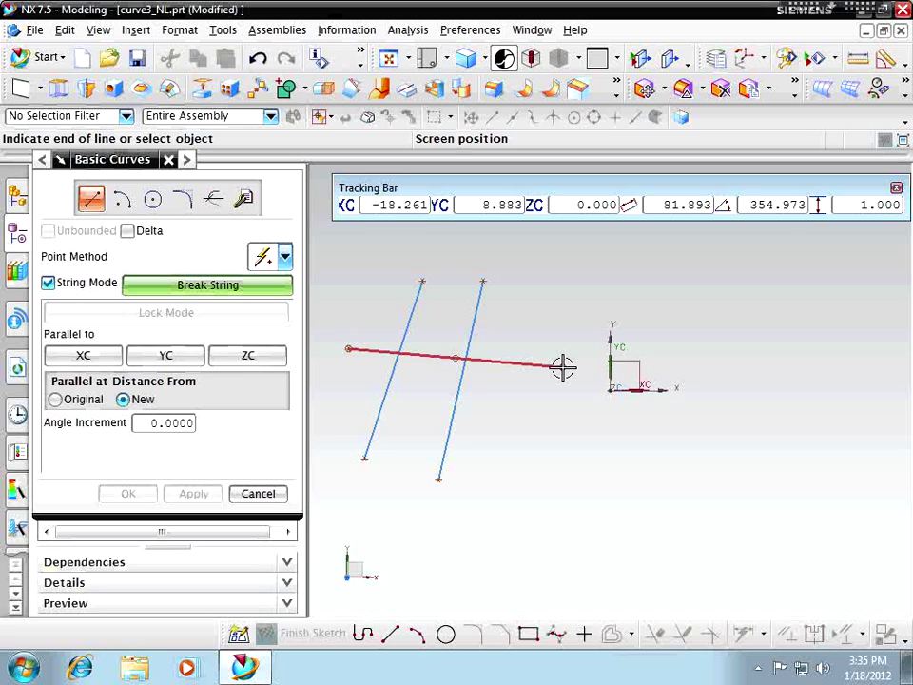
left_click(563, 367)
middle_click(522, 414)
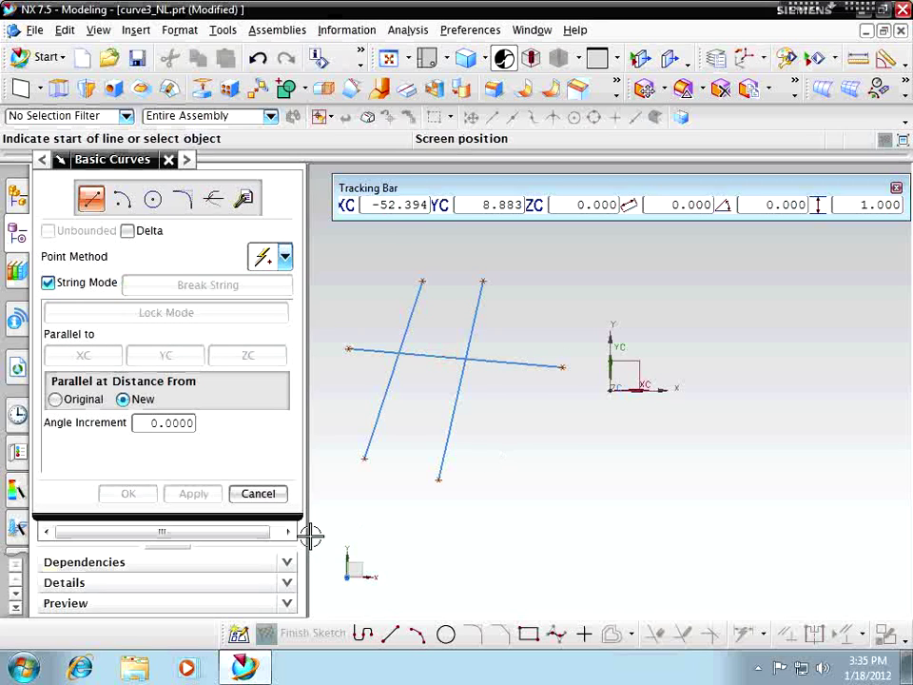
left_click(68, 31)
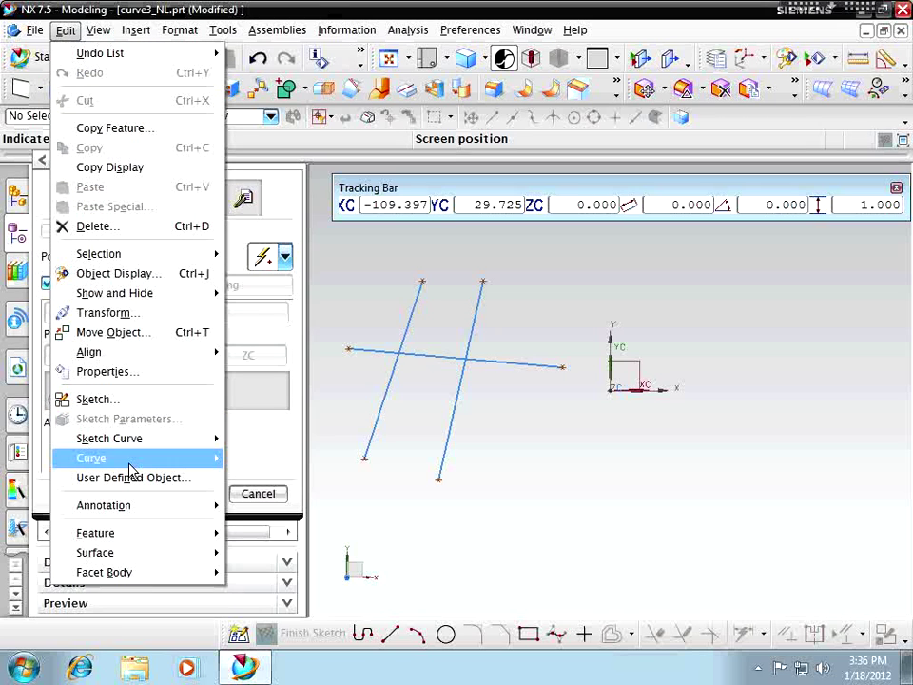
Start the Trim Curve tool from Edit > Curve
mouse_move(130, 463)
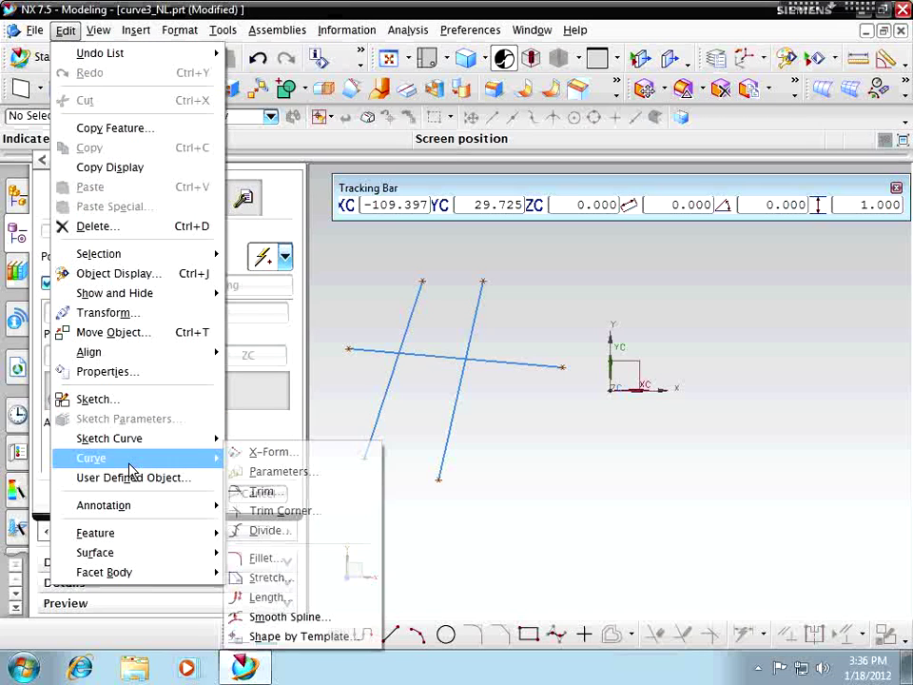
left_click(275, 493)
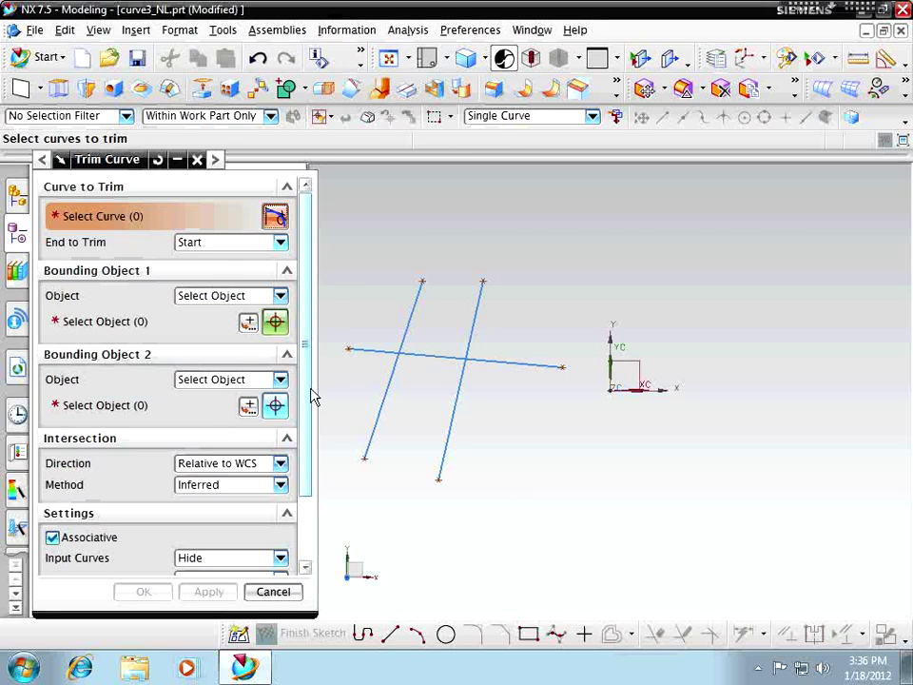
left_click_drag(306, 418, 302, 493)
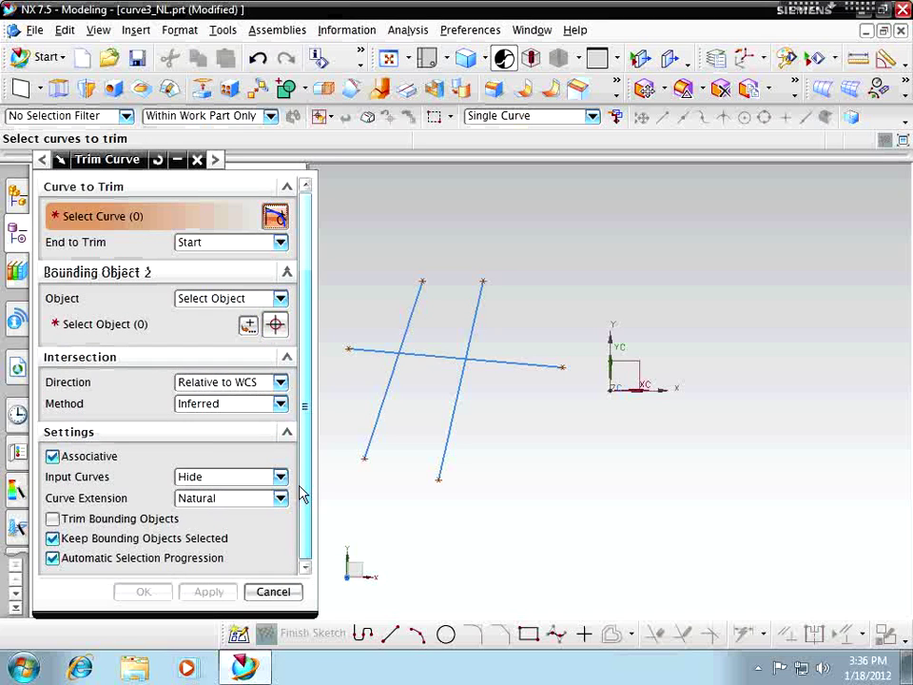
left_click_drag(304, 432, 311, 322)
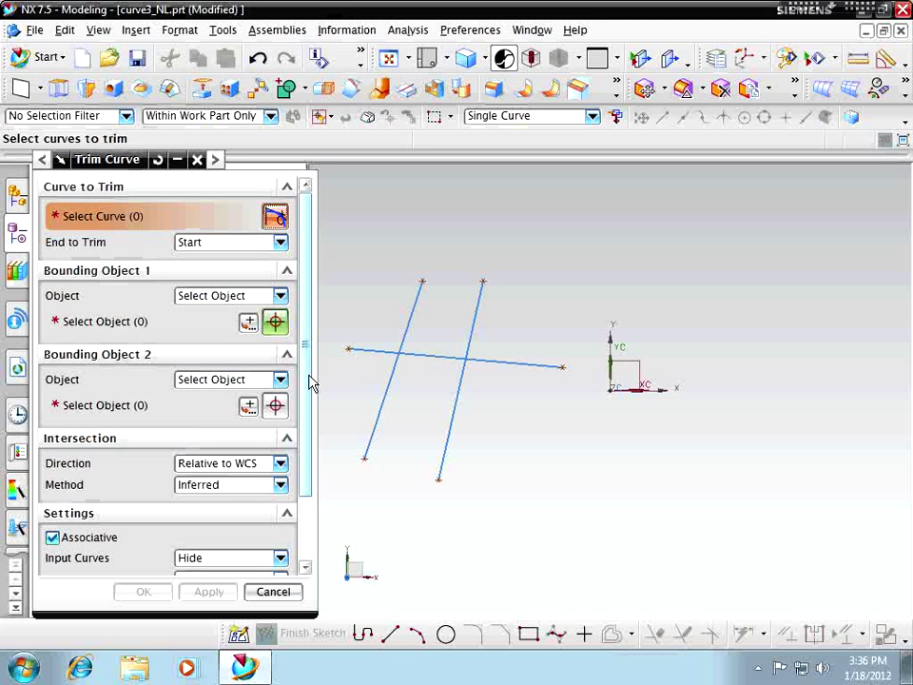
left_click_drag(310, 383, 310, 485)
Set Input Curves to Keep, then change it back to Hide
left_click(229, 477)
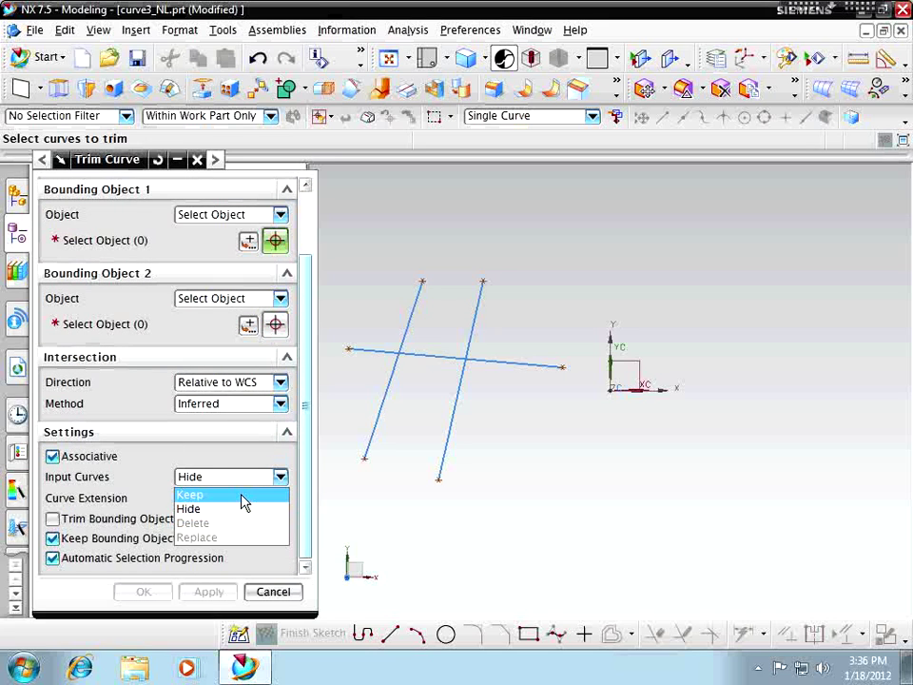
left_click(238, 492)
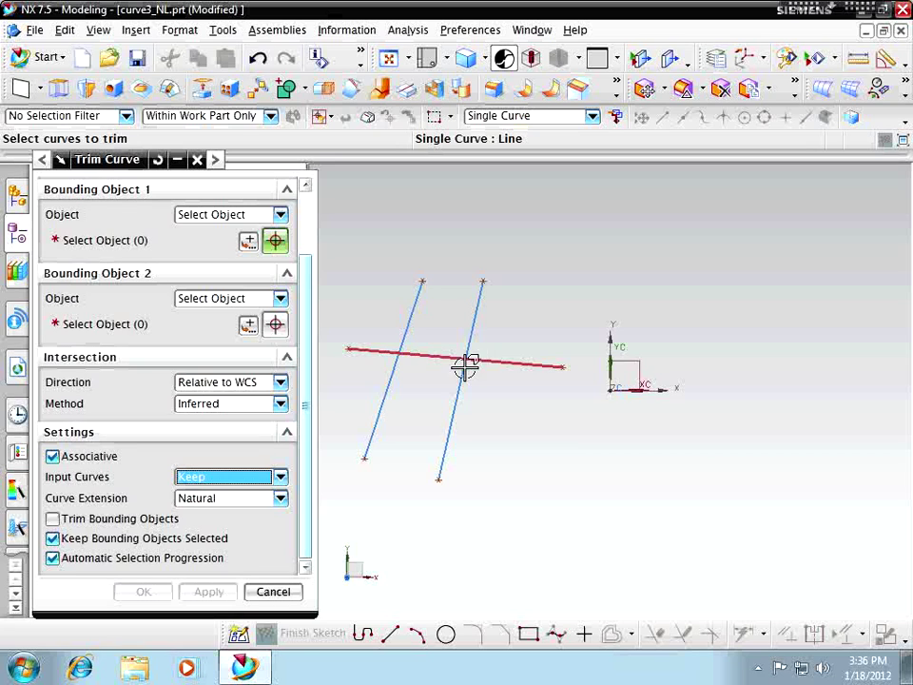
left_click(280, 481)
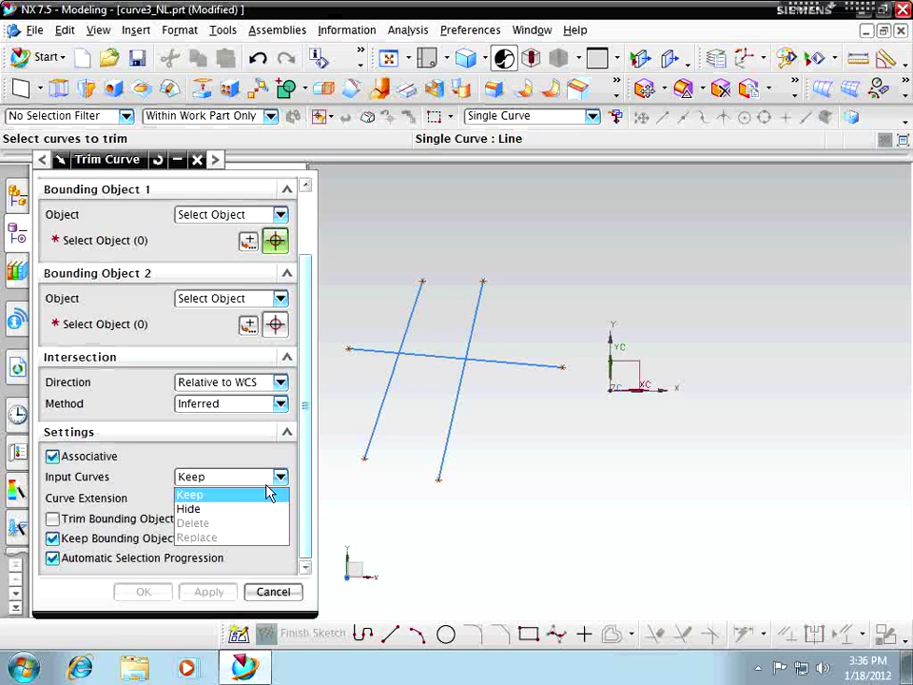
left_click(217, 514)
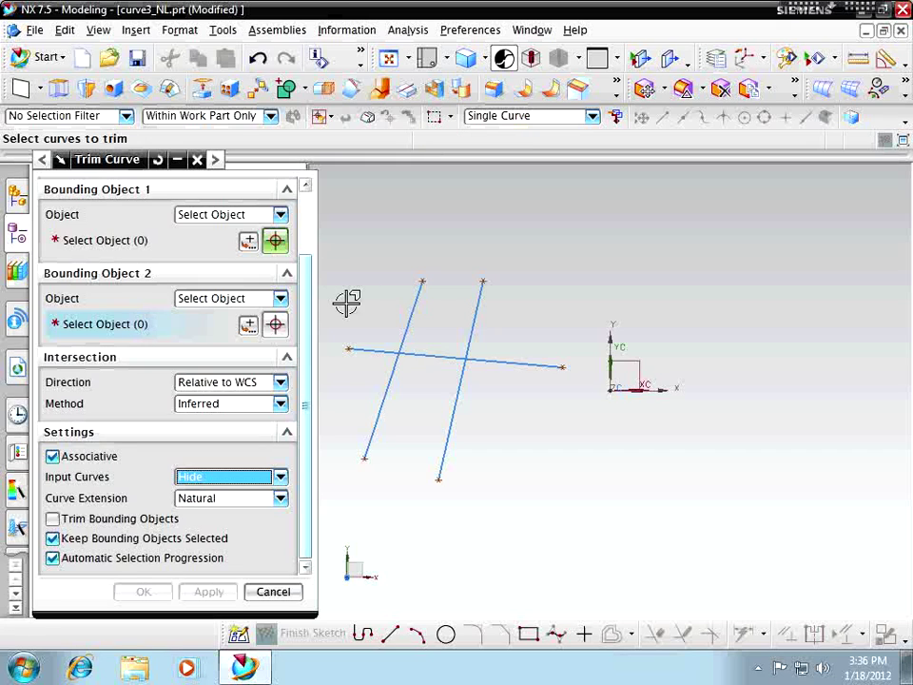
scroll(165, 241, "up", 2)
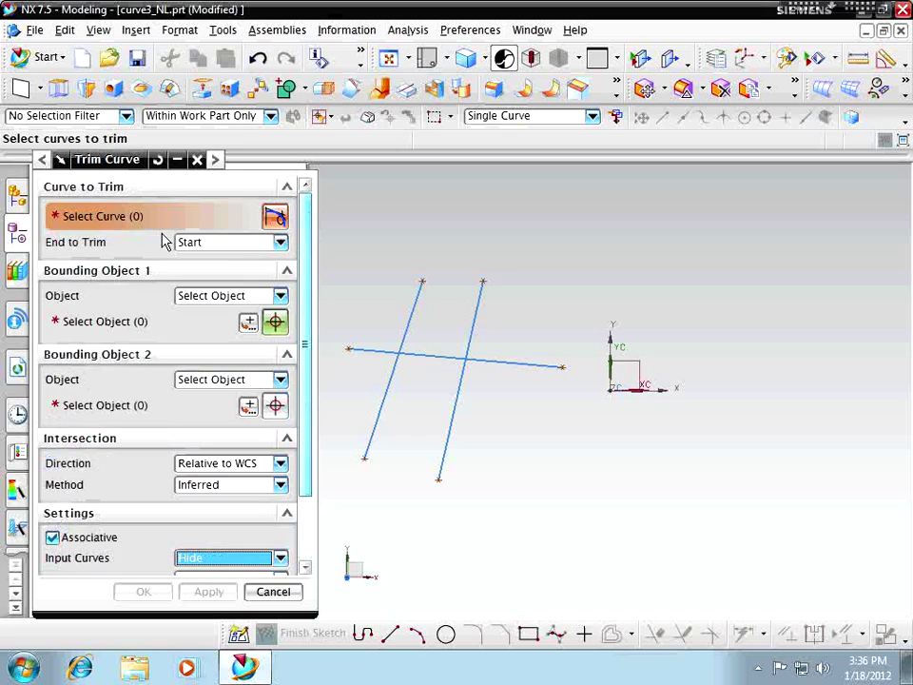
Pick the left slanted line as Bounding Object 1 and the right slanted line as Bounding Object 2
left_click(121, 323)
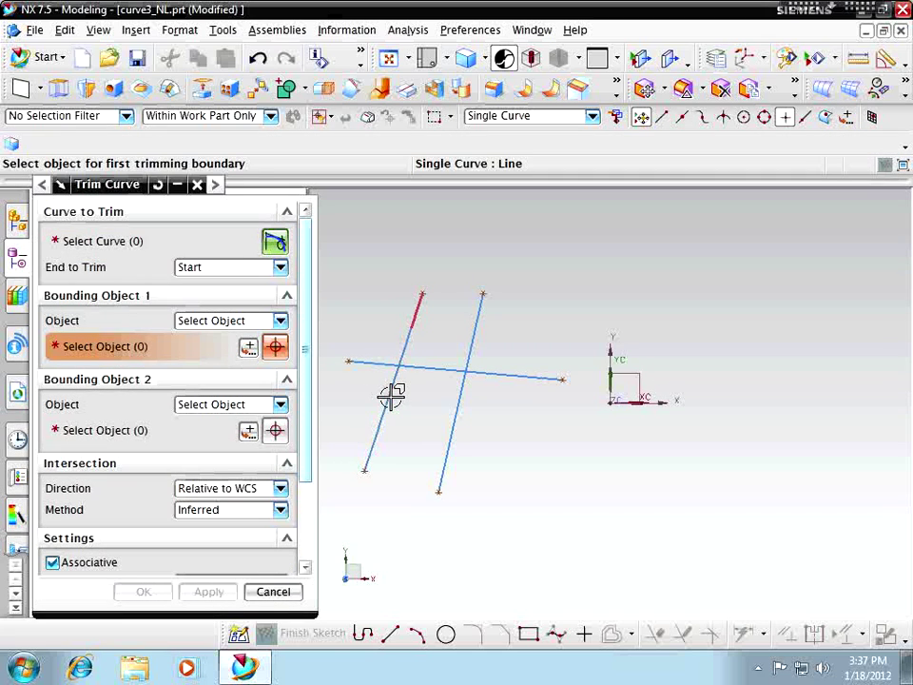
left_click(391, 398)
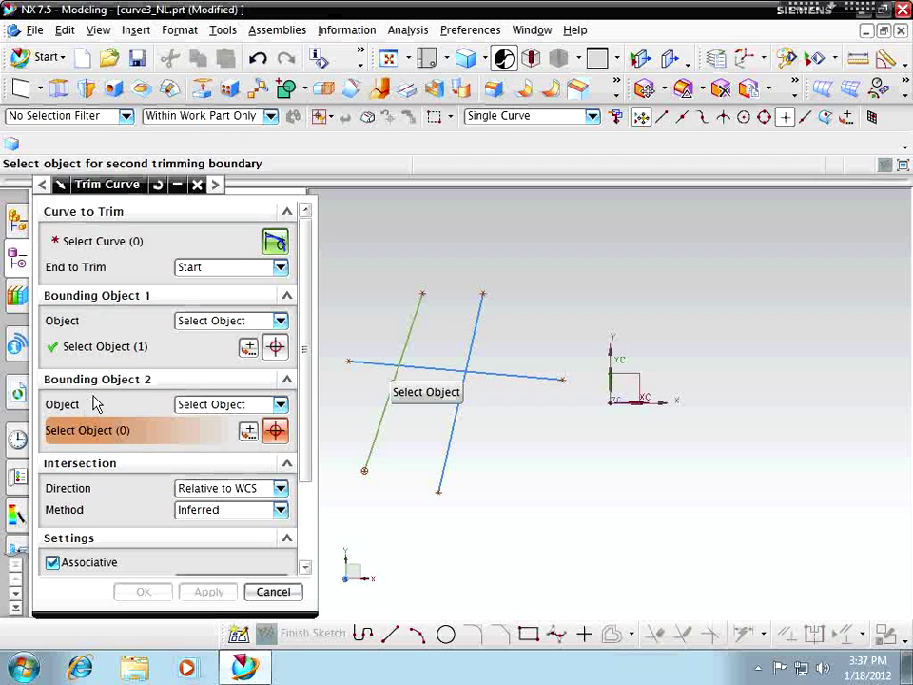
left_click(452, 436)
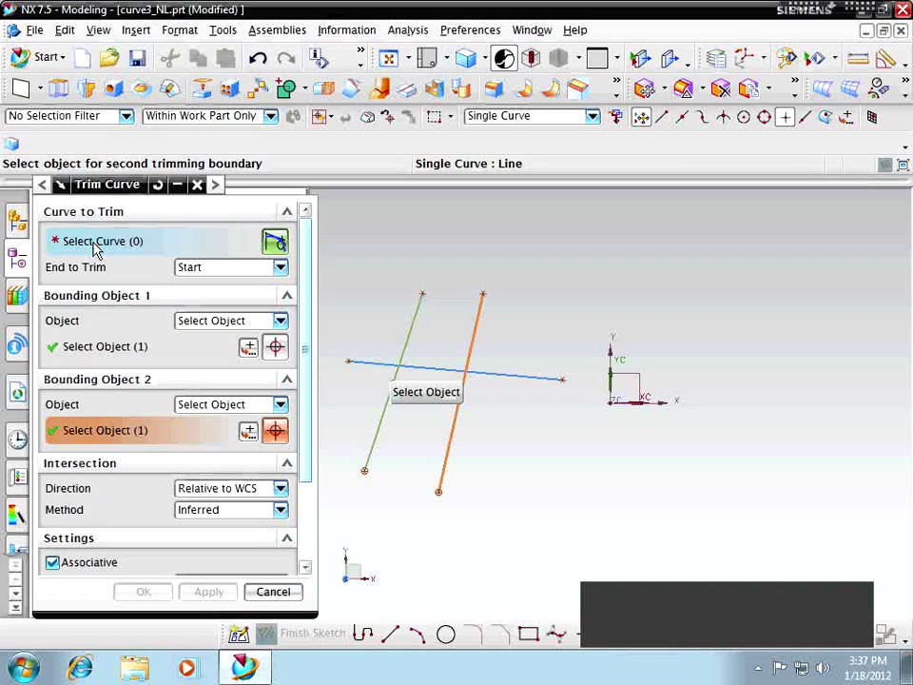
left_click(95, 245)
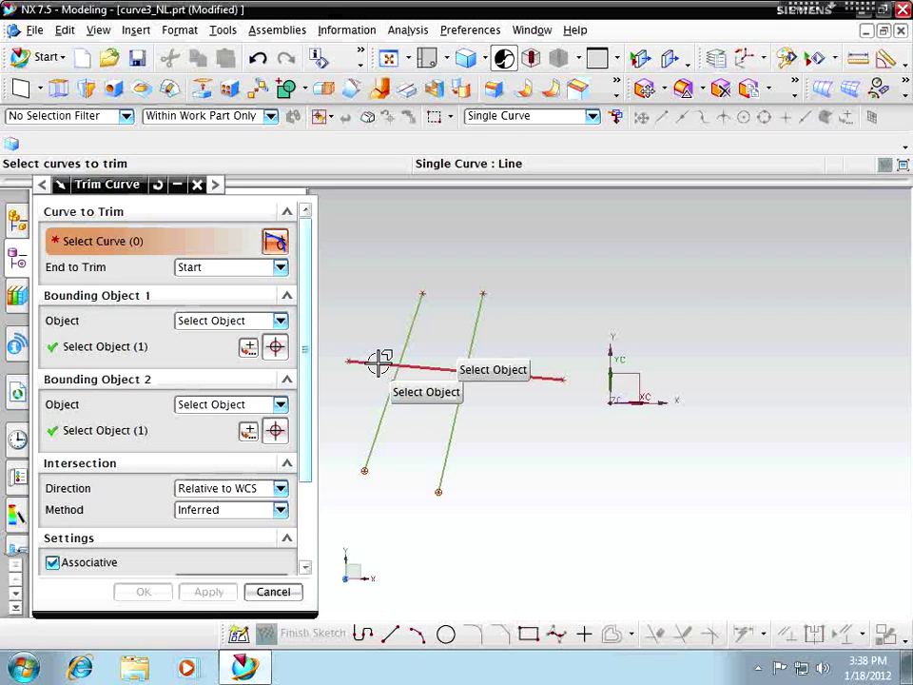
Select the near-horizontal crossing line as the curve to trim
left_click(379, 362)
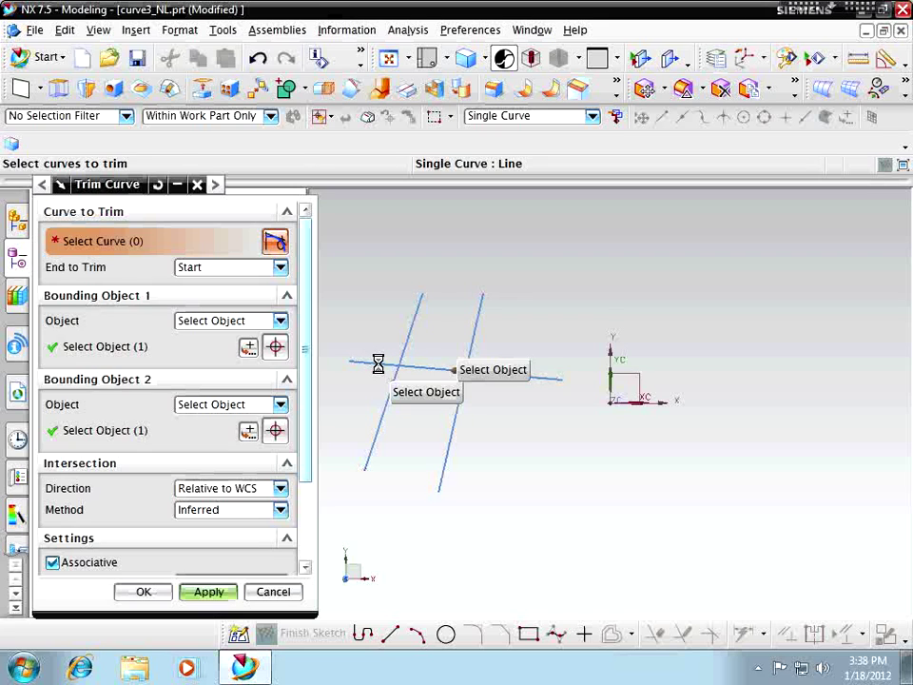
Apply the trim so the crossing line keeps only its part between the slanted lines
middle_click(379, 362)
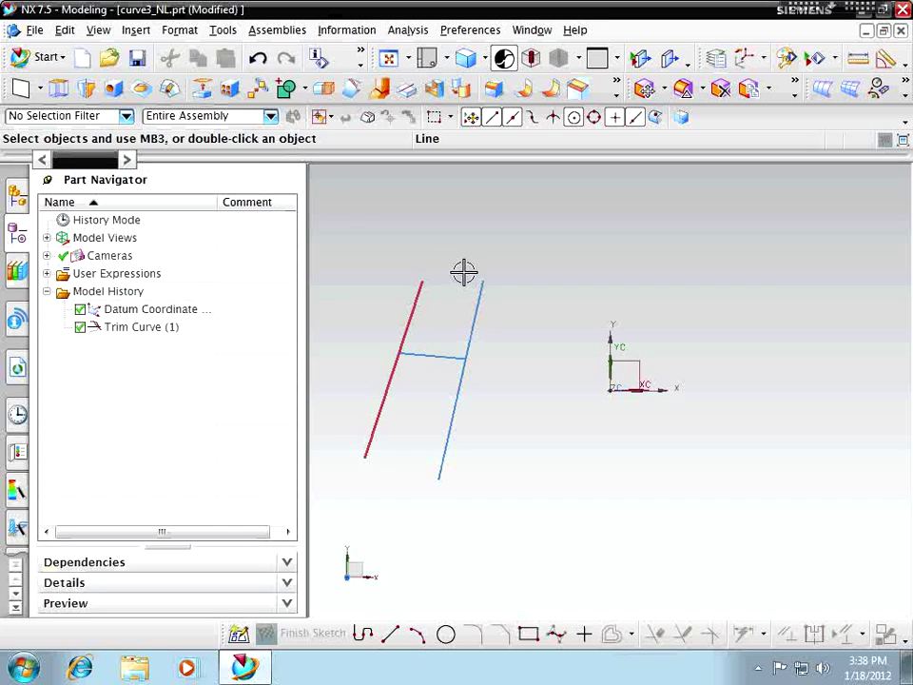
left_click(136, 31)
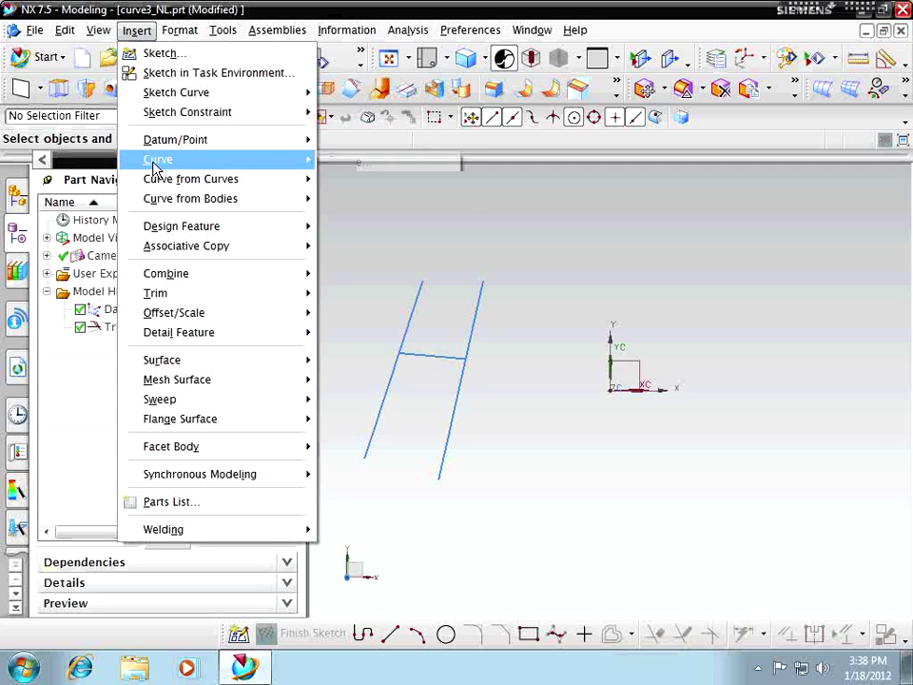
Reopen Basic Curves and draw two new slanted lines to the right
mouse_move(154, 168)
left_click(380, 221)
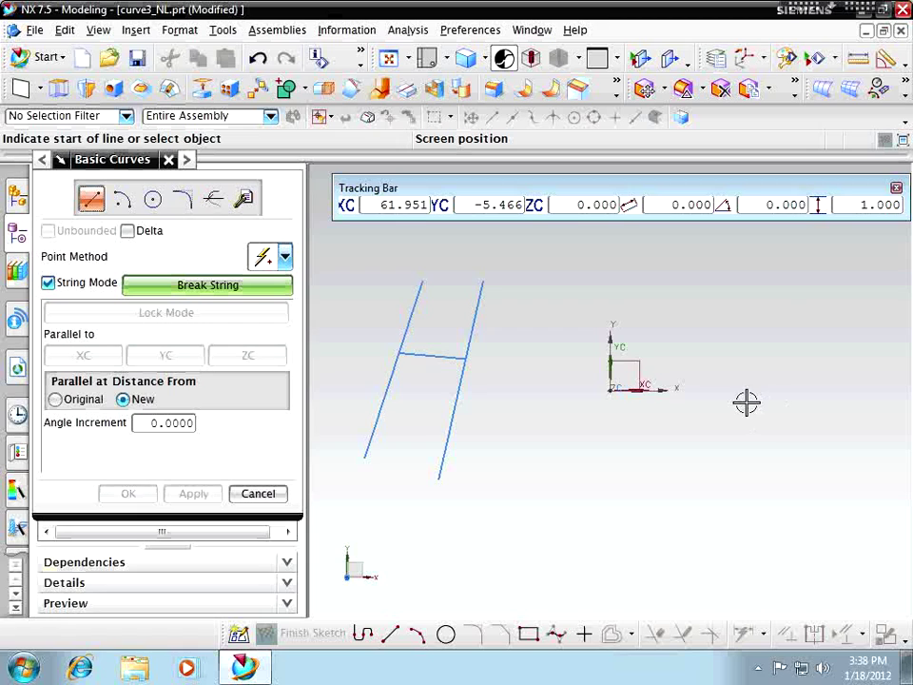
left_click(745, 272)
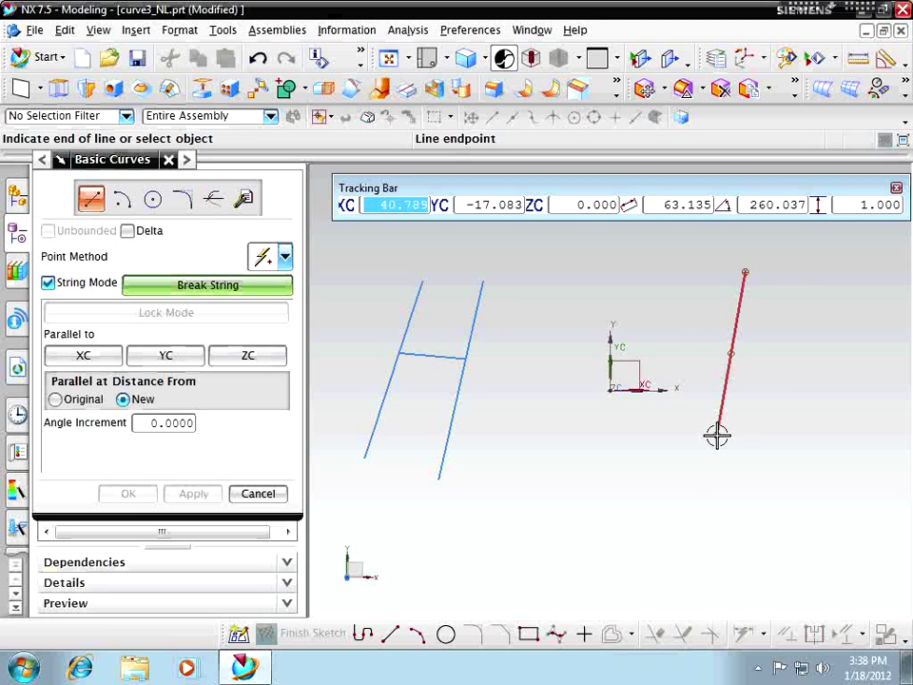
left_click(717, 435)
middle_click(797, 440)
left_click(797, 442)
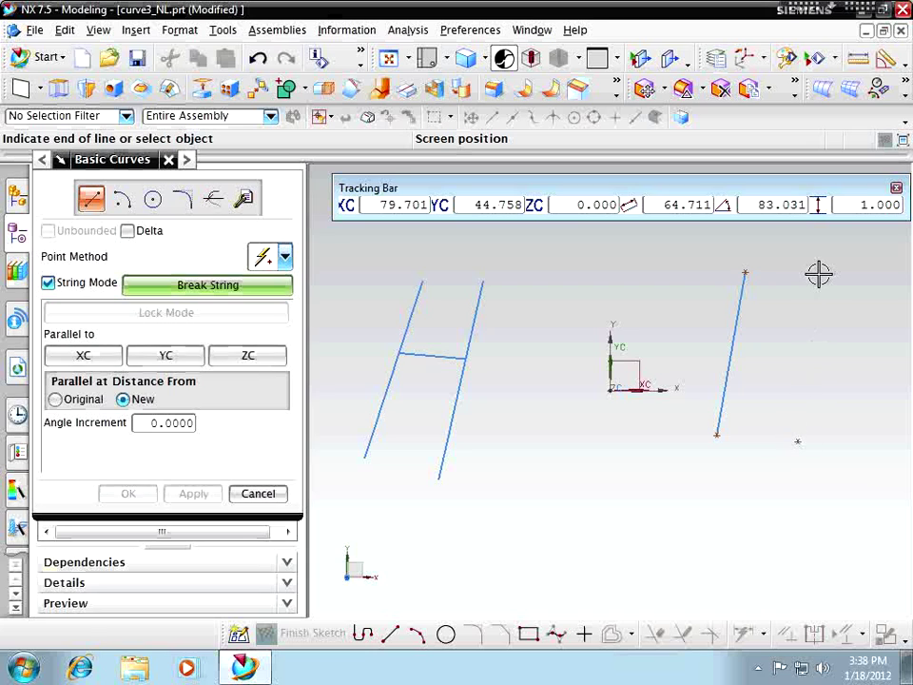
left_click(817, 271)
middle_click(817, 272)
Draw a short crossbar from the left line's midpoint, stopping short of the right line
scroll(791, 304, "down", 2)
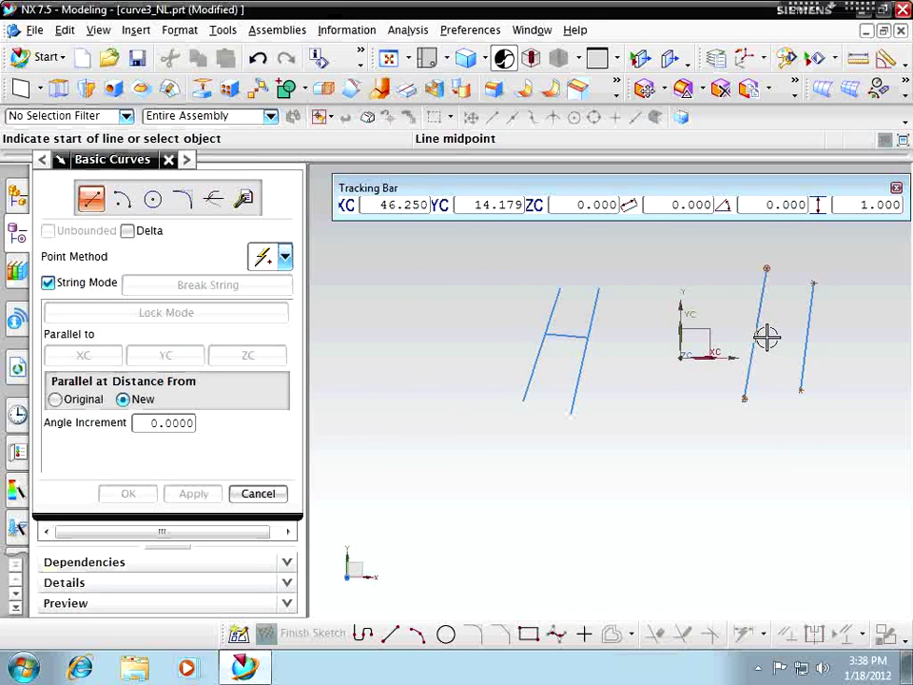
scroll(767, 337, "up", 2)
left_click(768, 325)
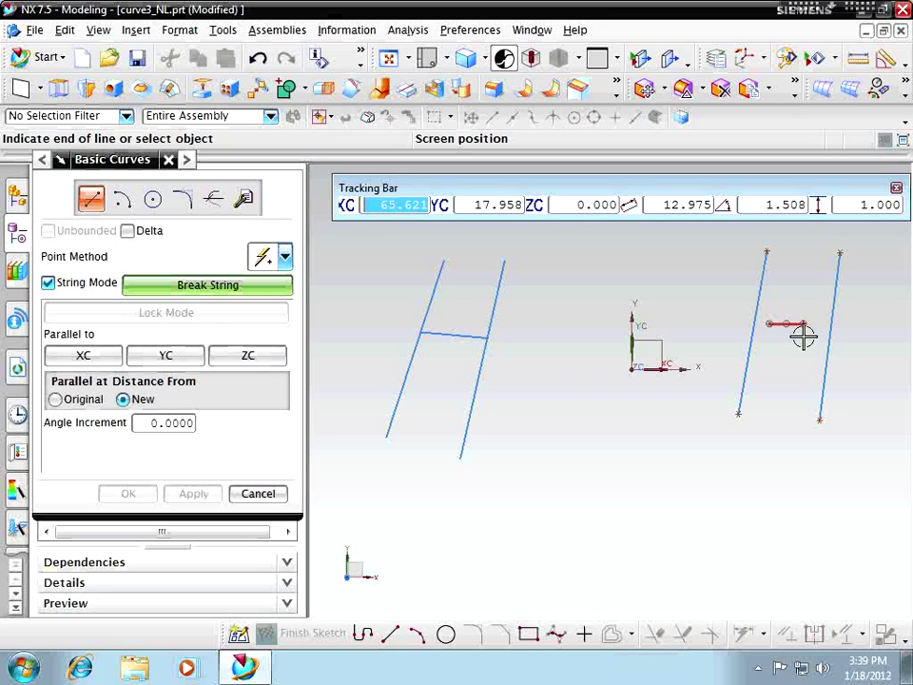
left_click(803, 328)
middle_click(798, 373)
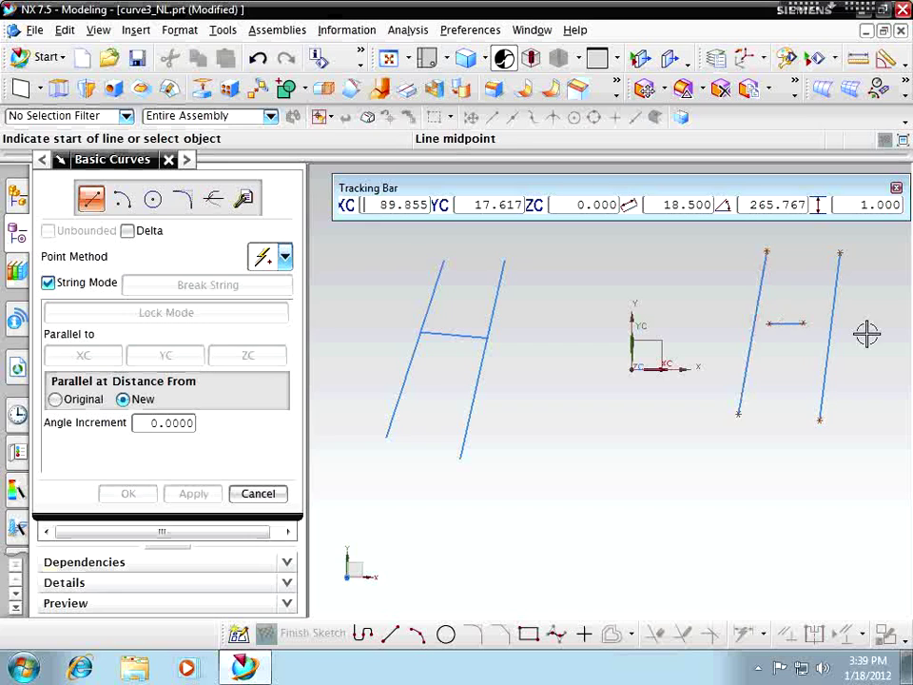
Start Trim Curve with the right H's two slanted lines as Bounding Objects 1 and 2
left_click(69, 30)
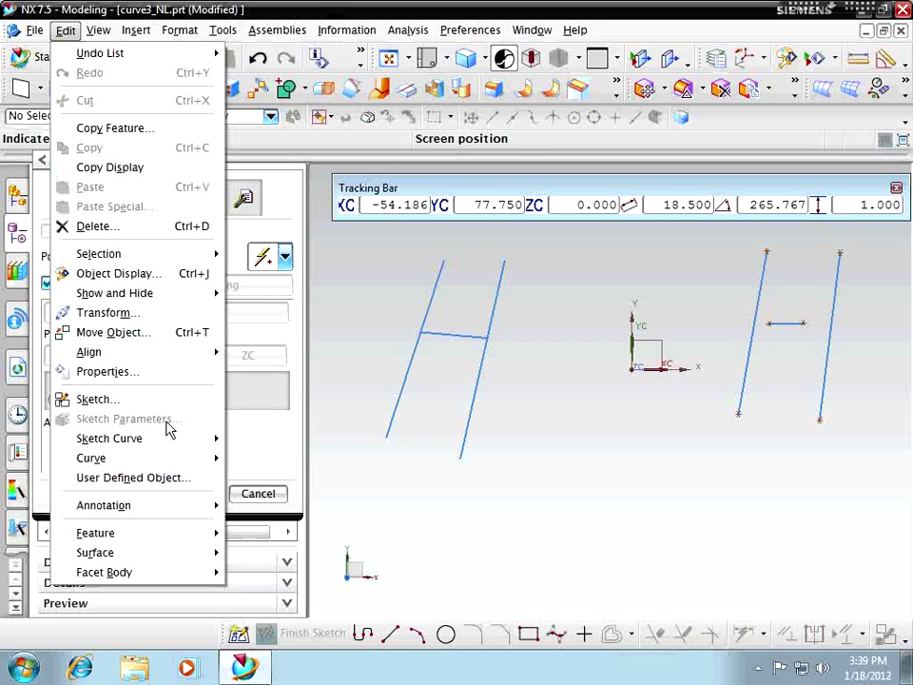
mouse_move(165, 461)
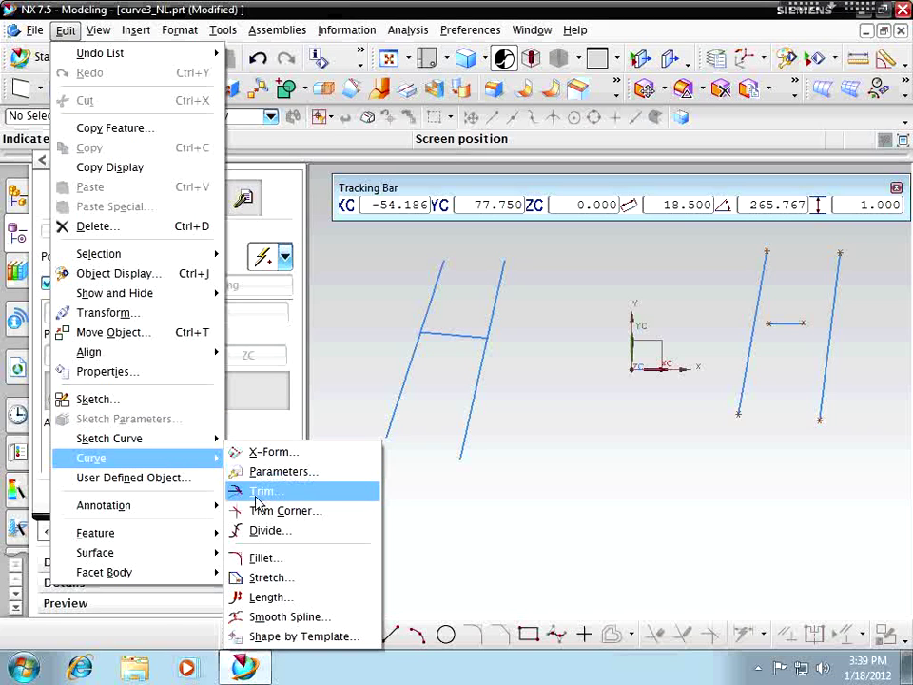
left_click(255, 491)
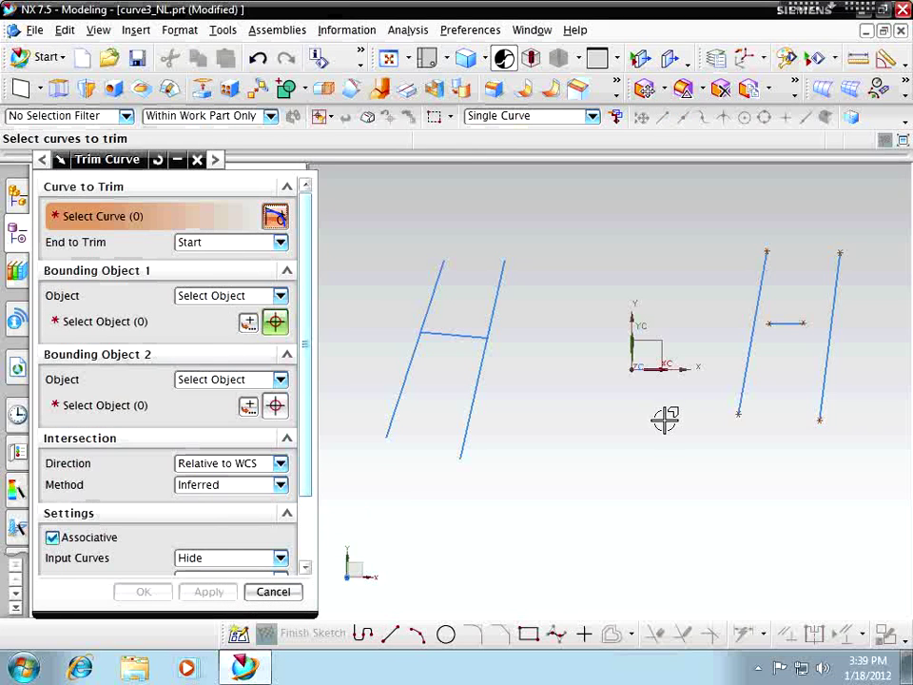
left_click(95, 334)
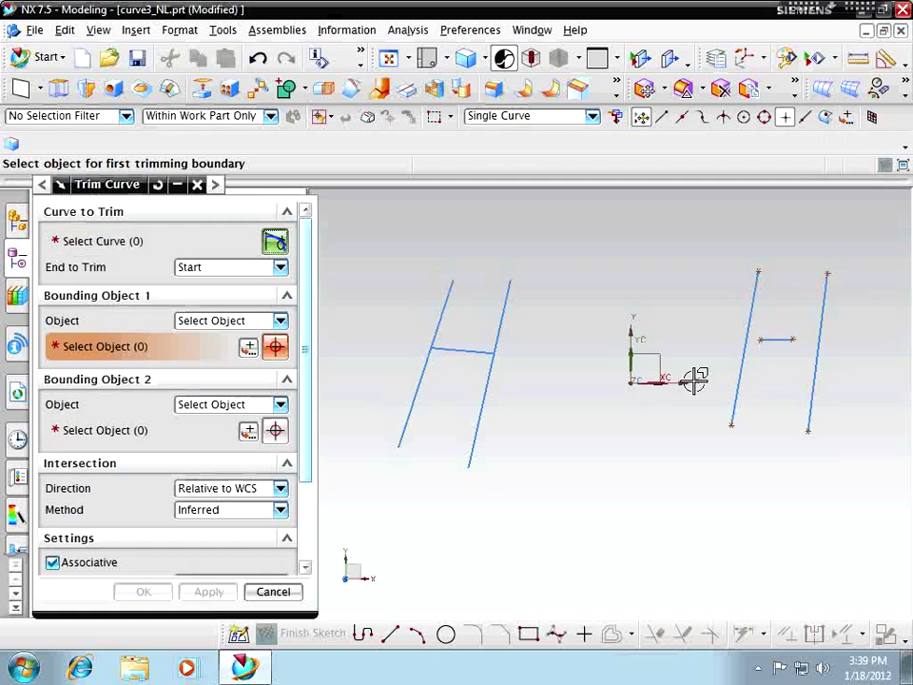
left_click(742, 356)
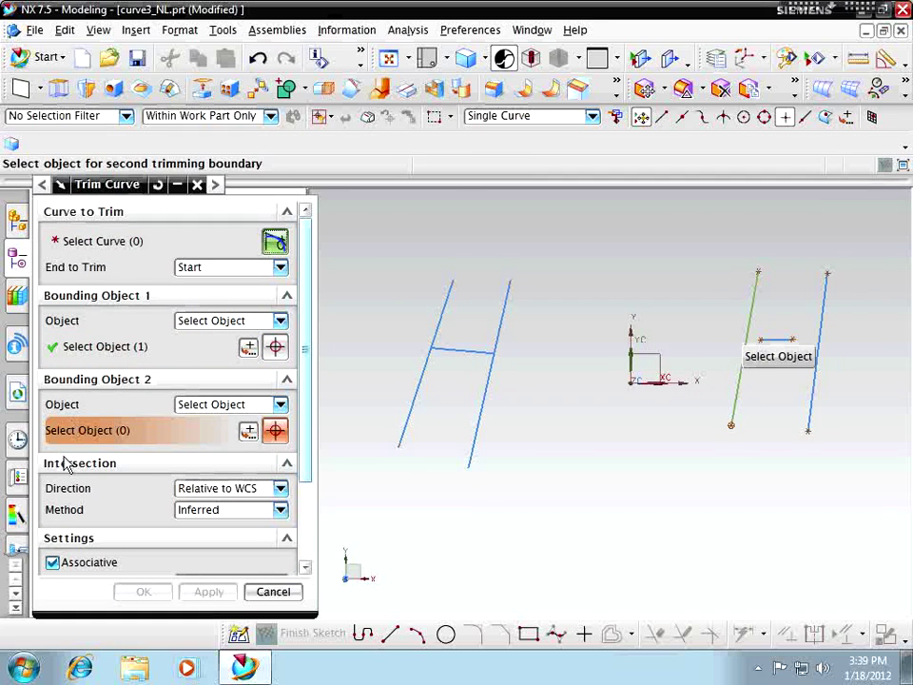
left_click(814, 378)
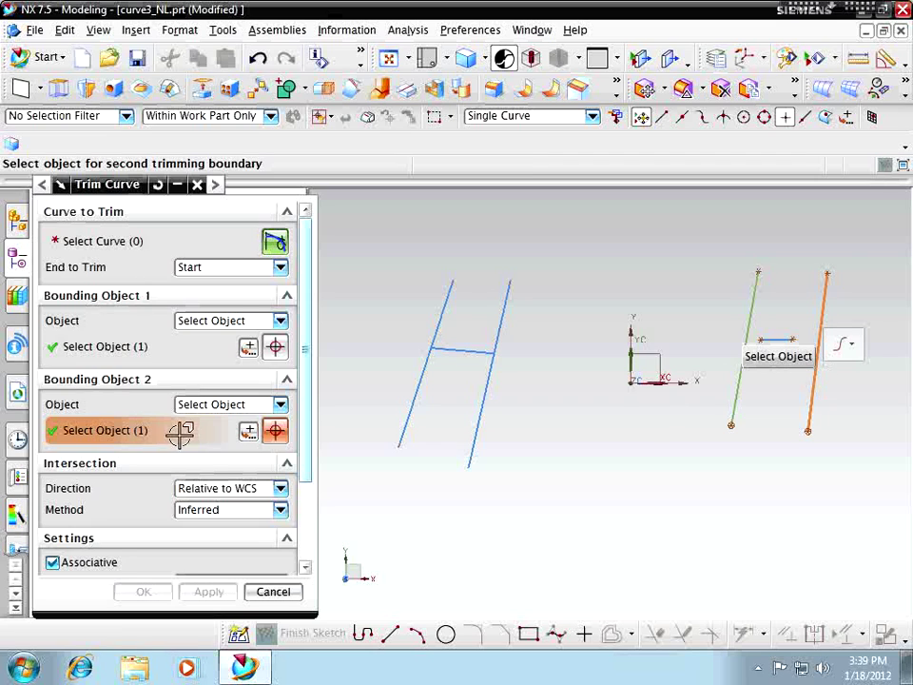
Select the short crossbar so it extends to both lines, then cancel the trim dialog
left_click(128, 249)
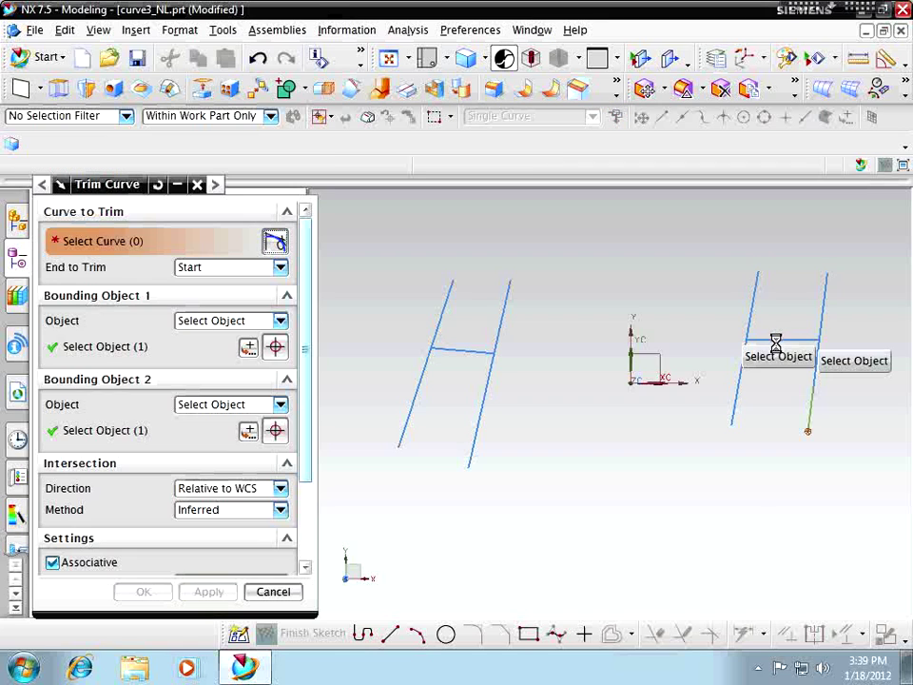
left_click(273, 592)
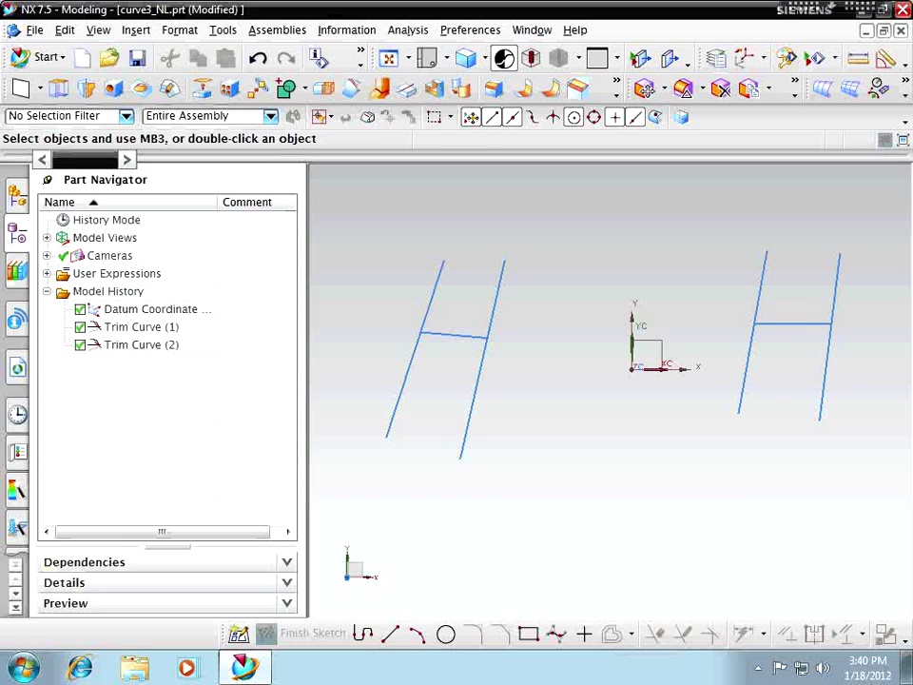
left_click(136, 30)
Draw two diagonal lines crossing in an X below the H shapes
mouse_move(167, 158)
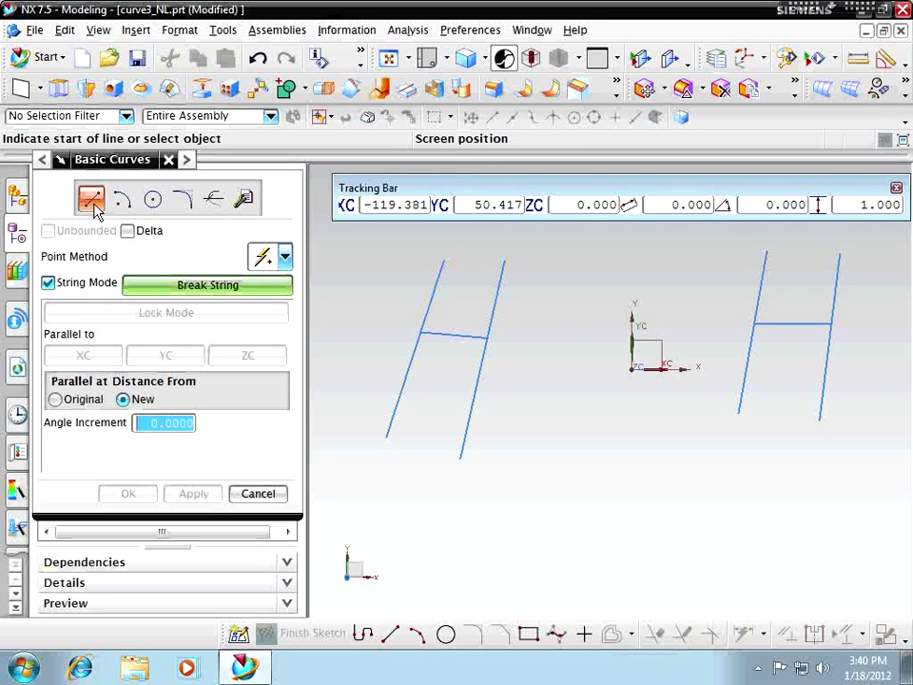
left_click(578, 515)
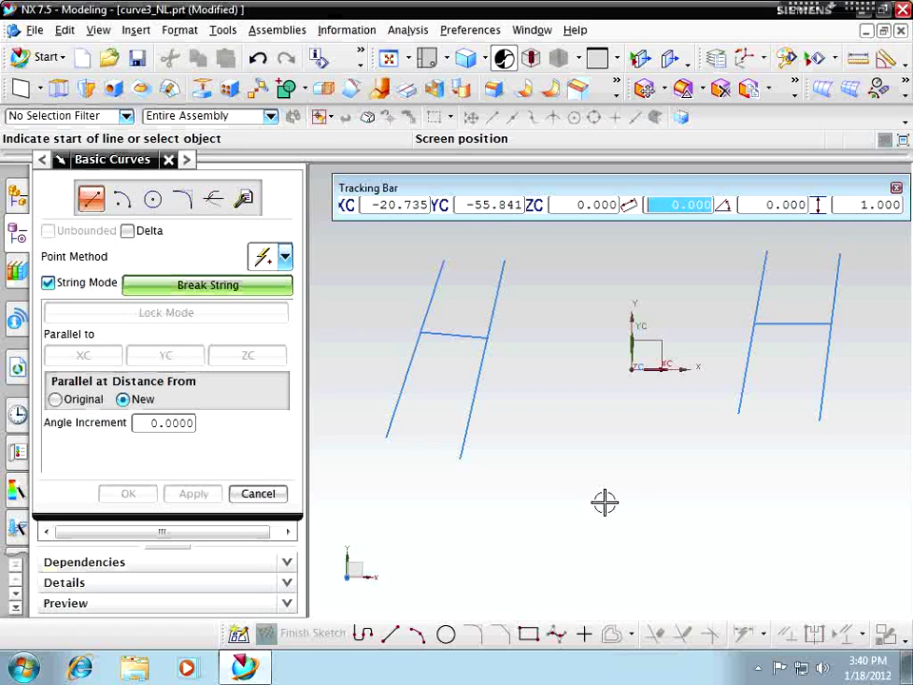
left_click(669, 453)
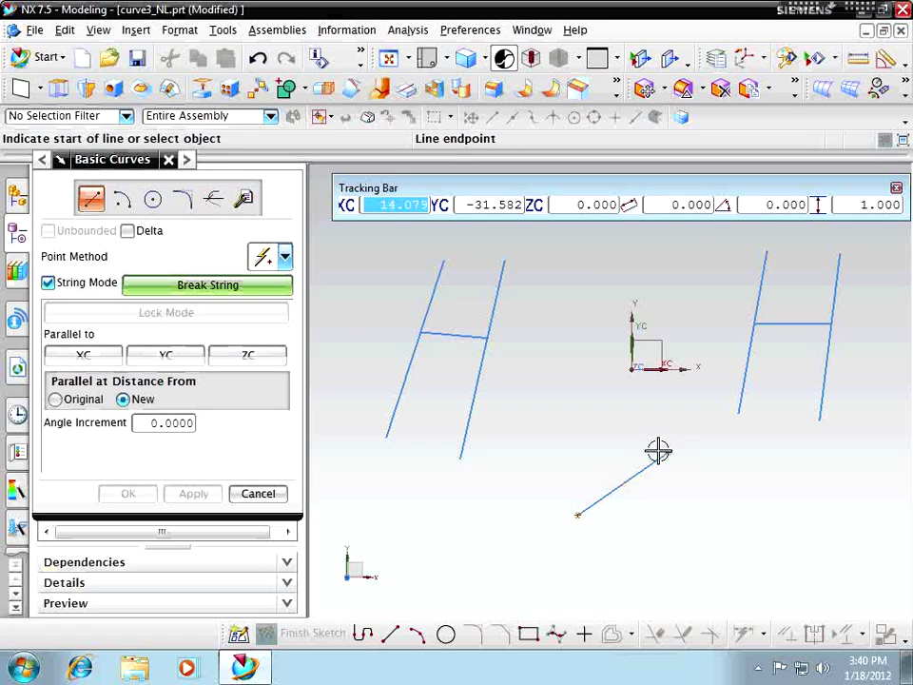
middle_click(656, 448)
left_click(580, 445)
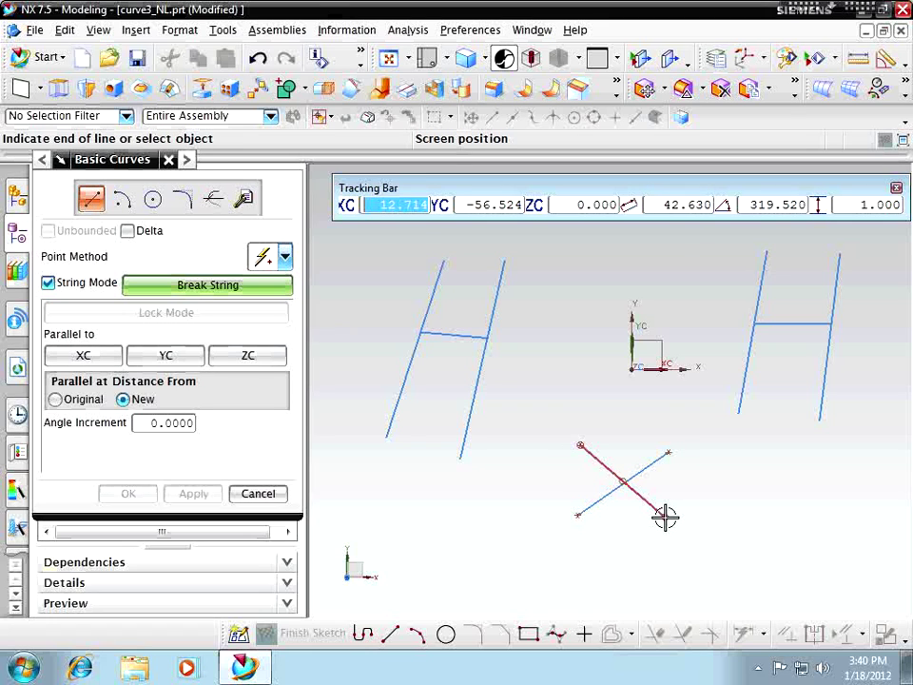
left_click(666, 517)
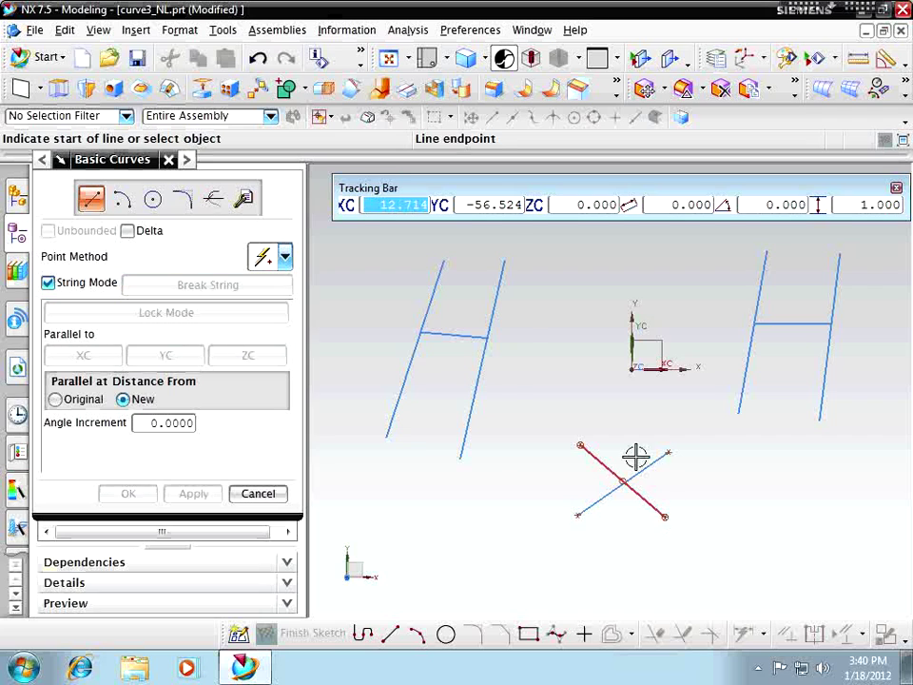
scroll(666, 515, "down", 2)
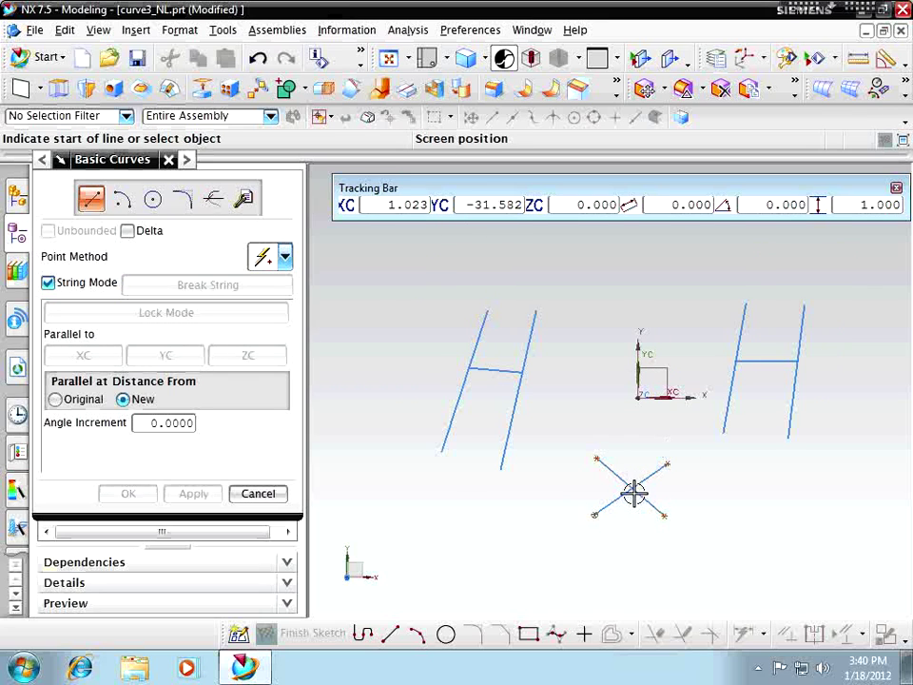
left_click(465, 391)
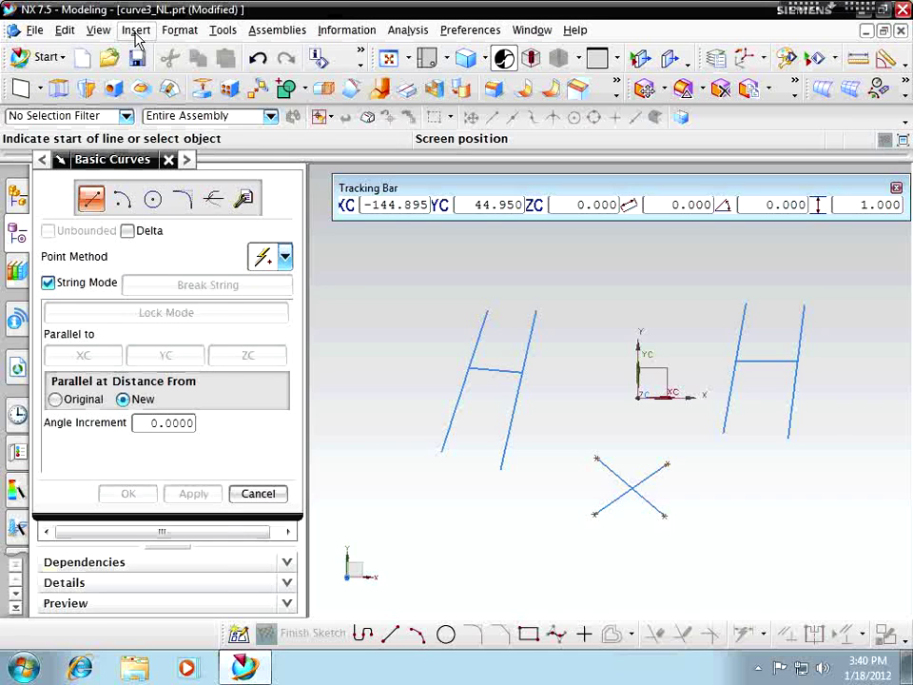
Start Trim Curve with one X diagonal as the only bounding object
left_click(65, 30)
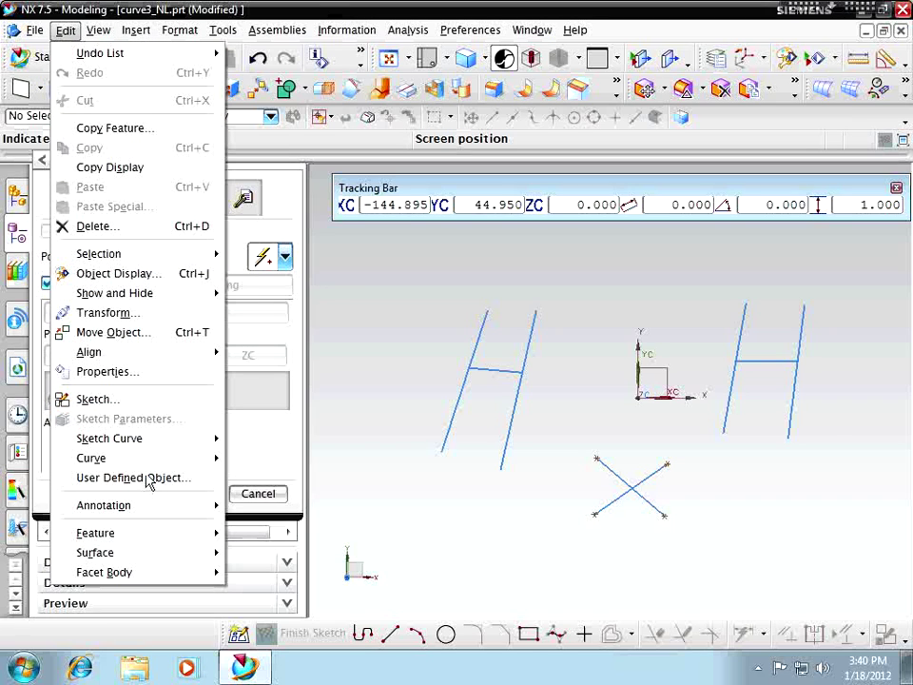
mouse_move(155, 460)
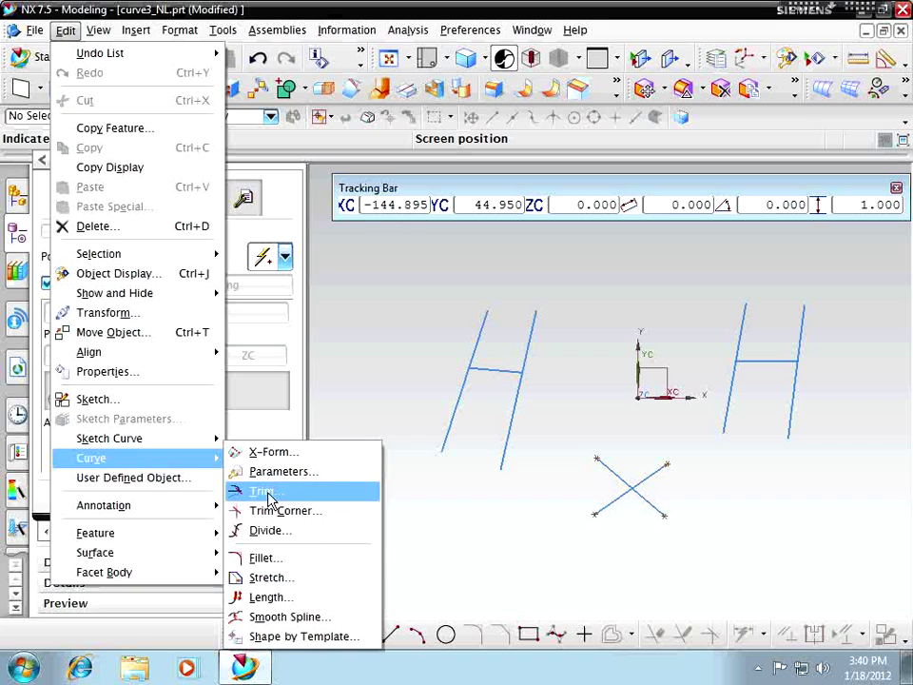
left_click(266, 491)
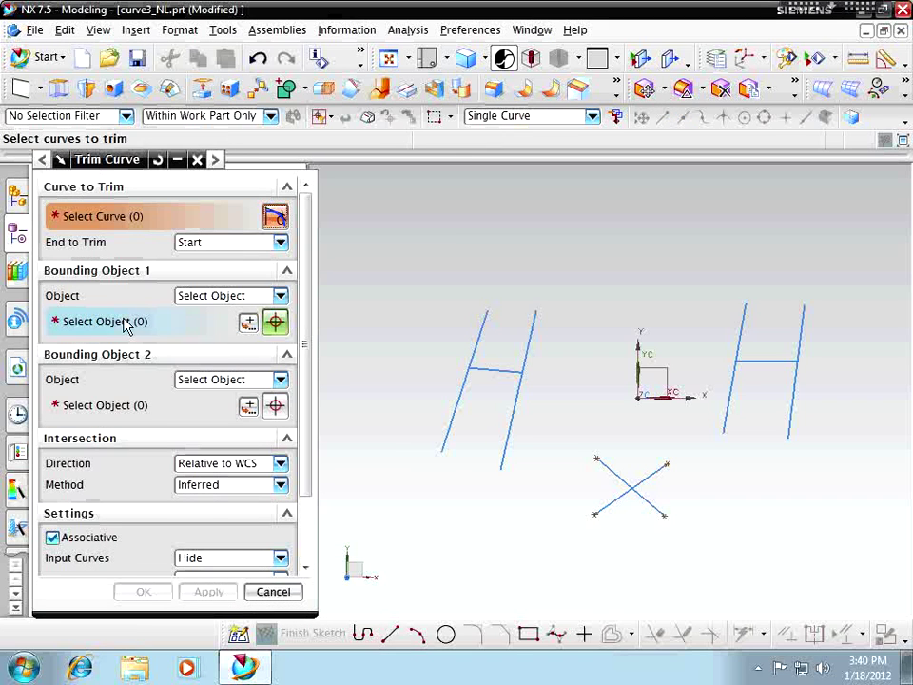
left_click(126, 324)
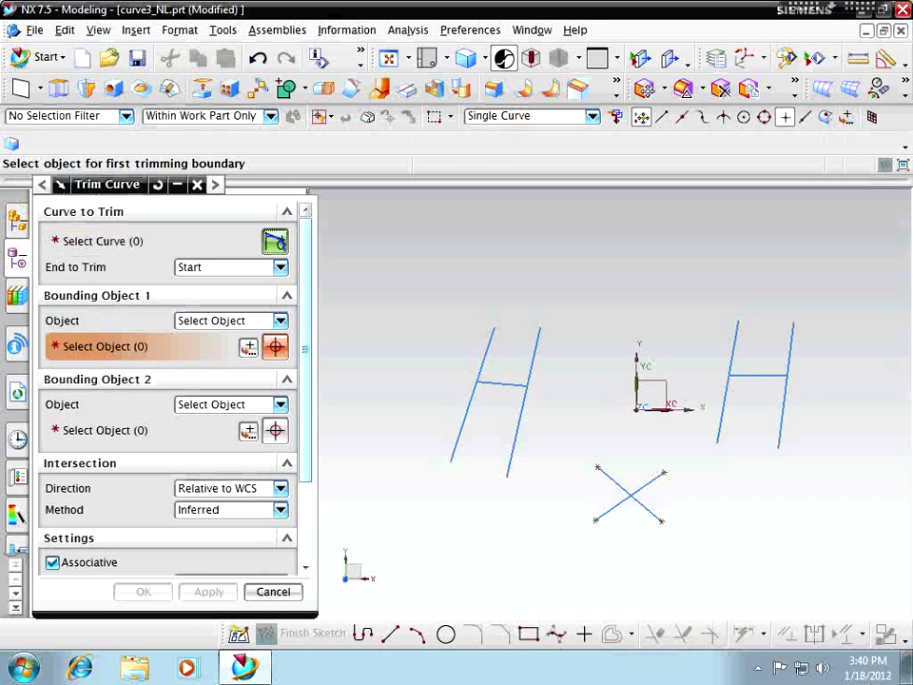
left_click(614, 521)
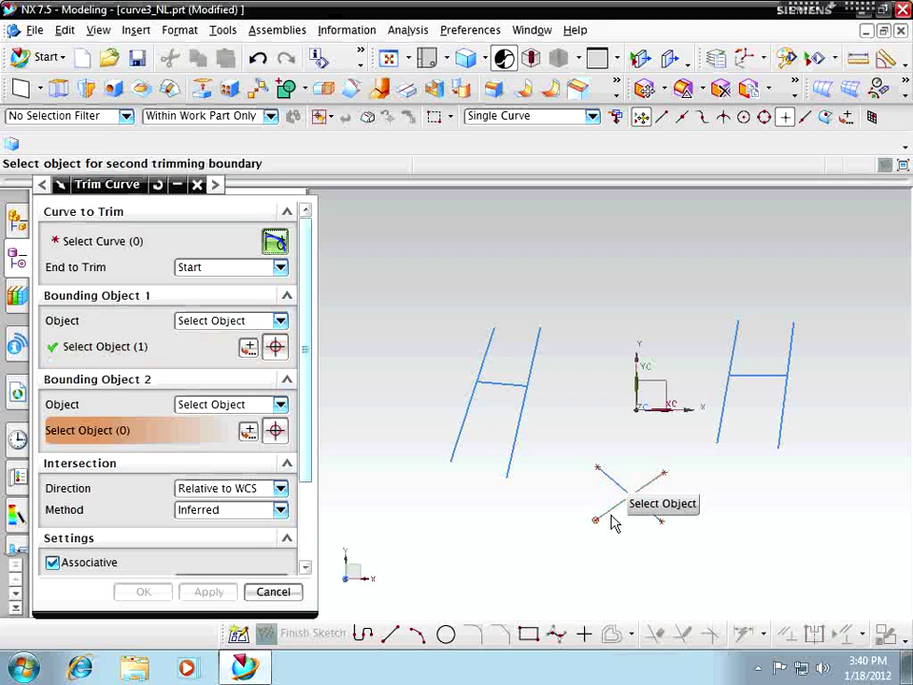
Trim the other diagonal at the crossing and close the tool
left_click(121, 248)
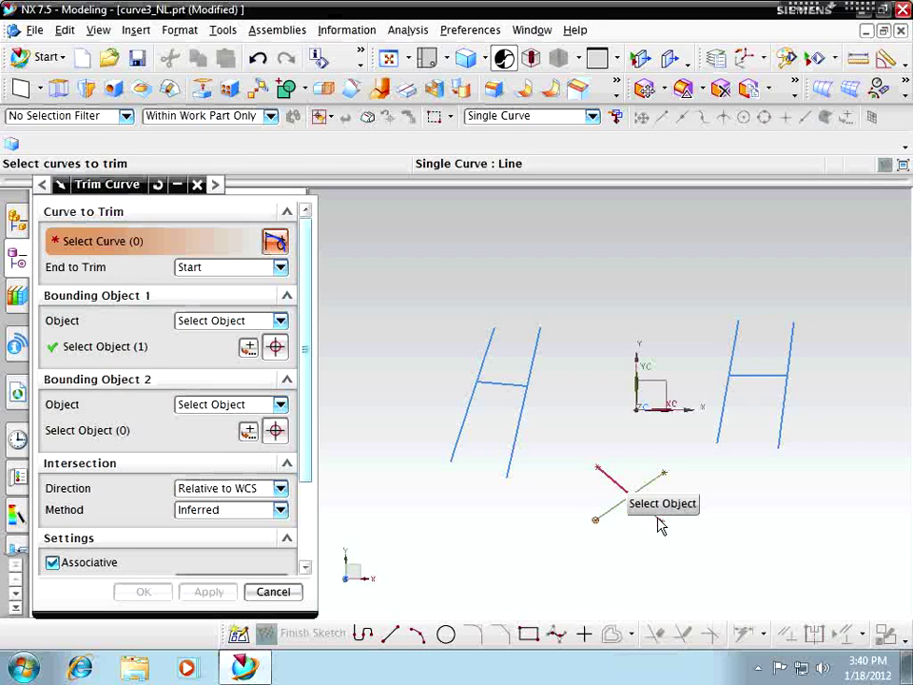
left_click(658, 526)
middle_click(666, 571)
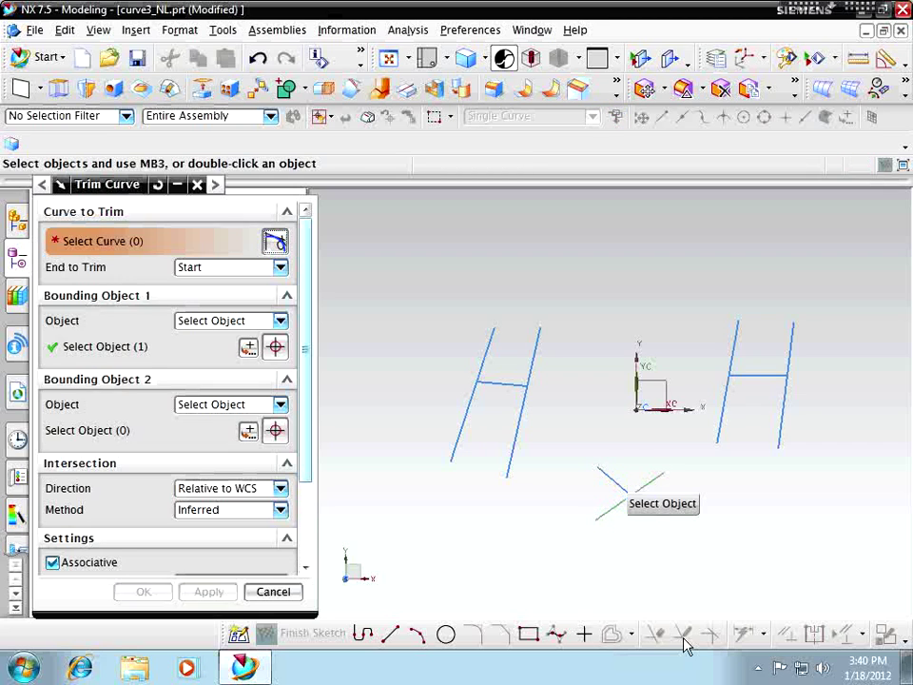
left_click(290, 592)
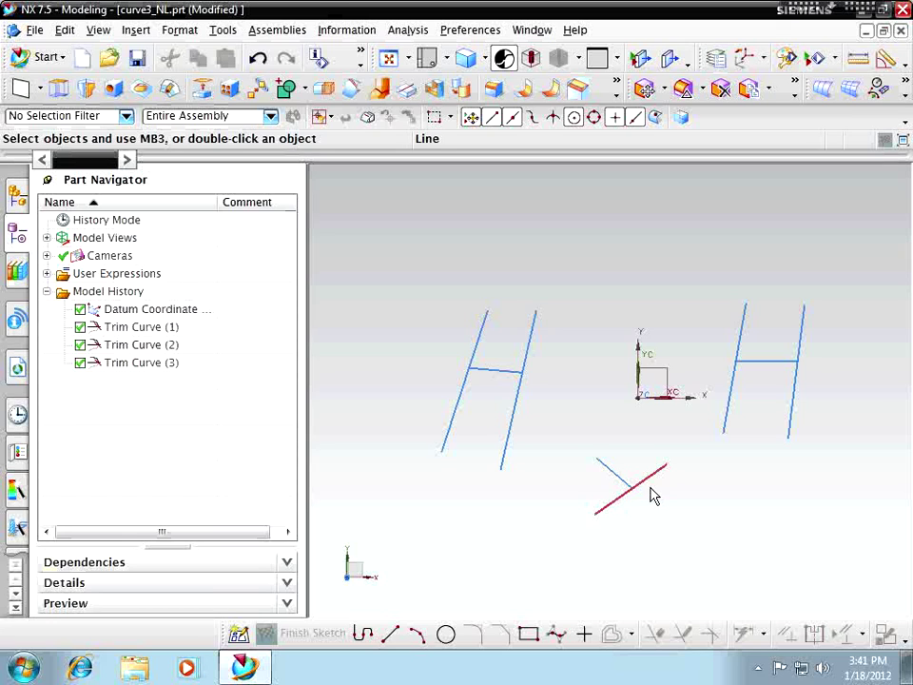
Undo the last trims, removing Trim Curve (2) and (3), the X and most of the right H
key("ctrl+z")
key("ctrl+z")
key("ctrl+z")
key("ctrl+z")
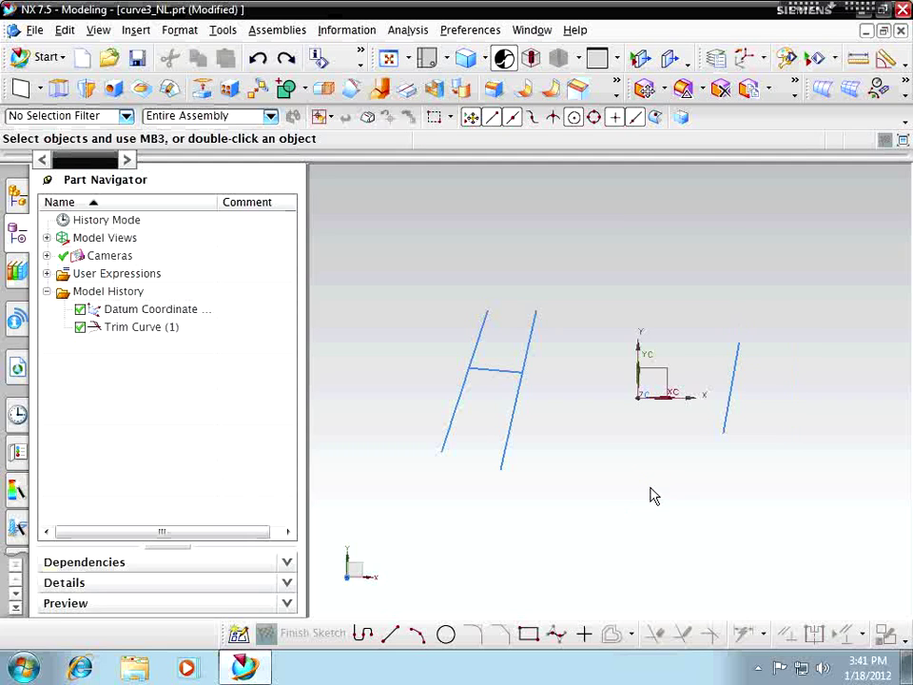
Undo the remaining lines and trims, then bring up Basic Curves
key("ctrl+z")
key("ctrl+z")
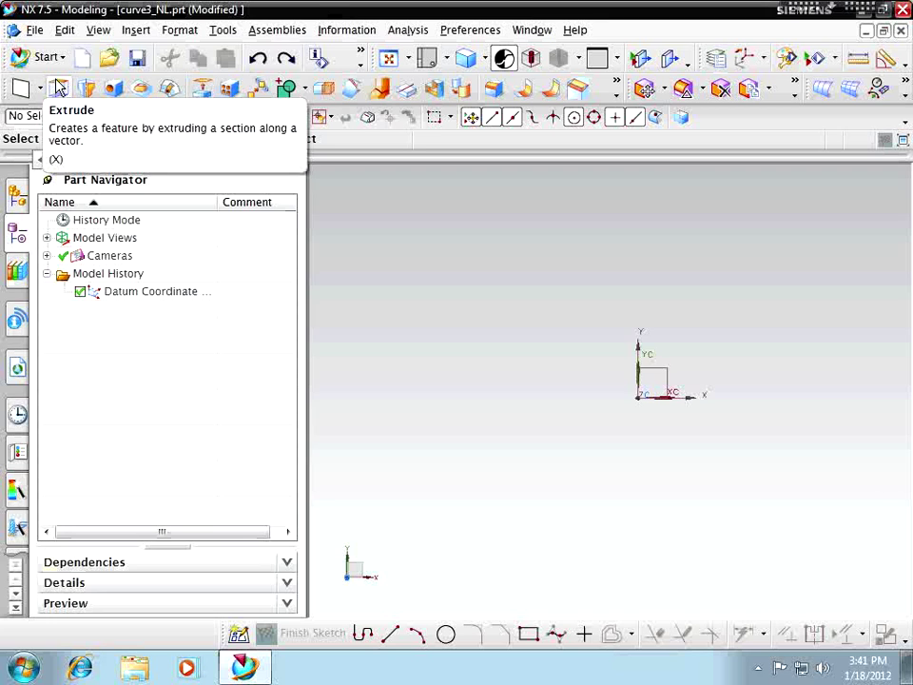
left_click(138, 34)
mouse_move(199, 162)
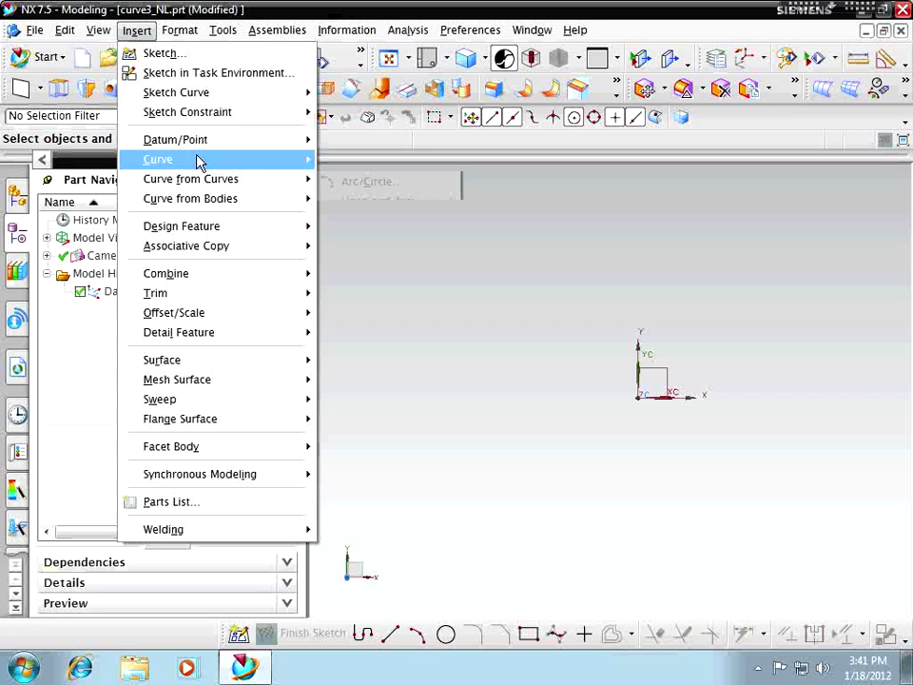
left_click(328, 225)
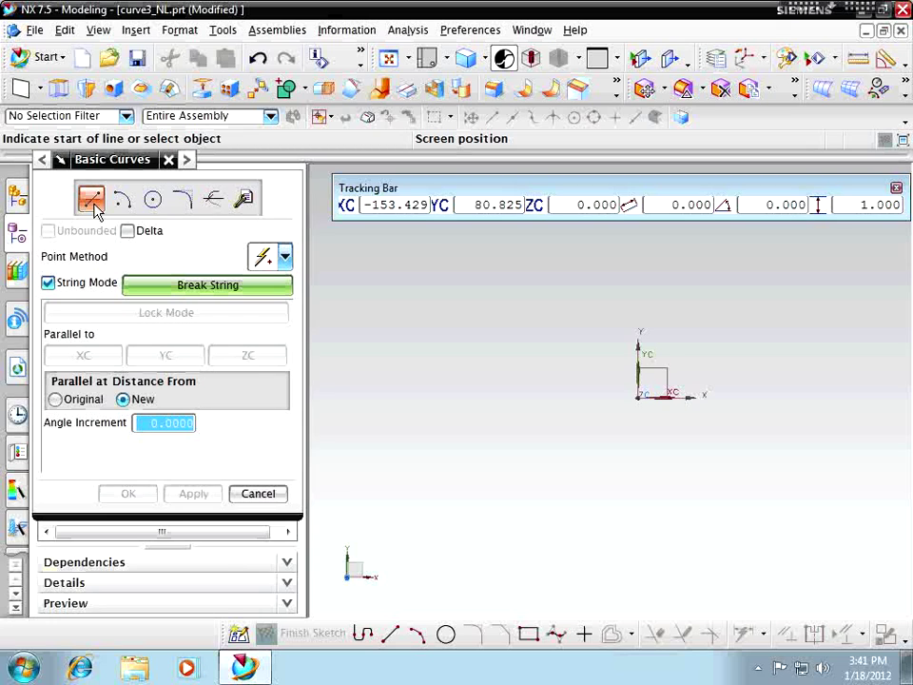
Start an associative line from Insert > Curve > Line
left_click(134, 30)
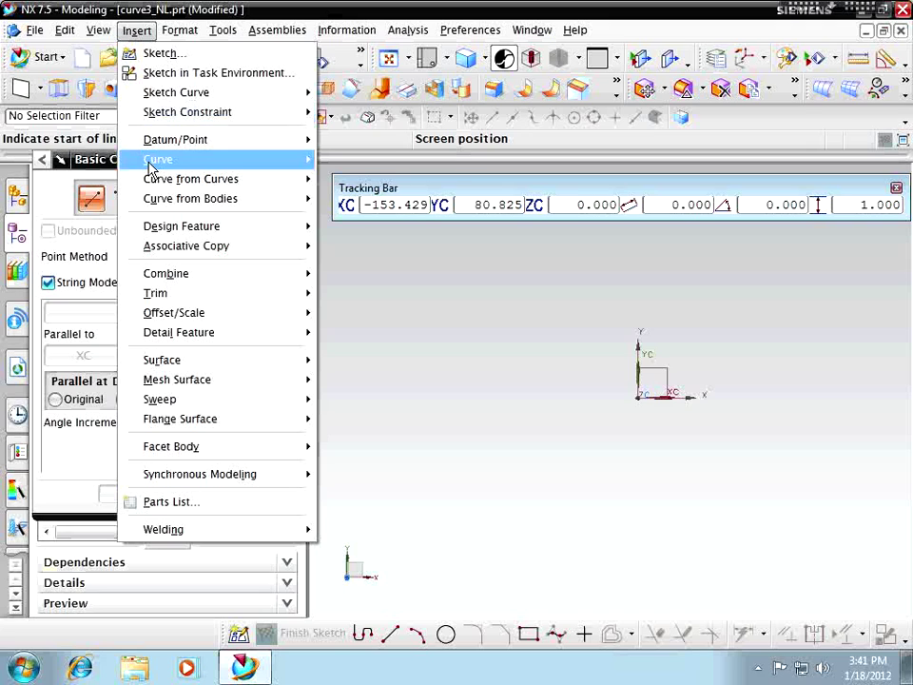
mouse_move(258, 168)
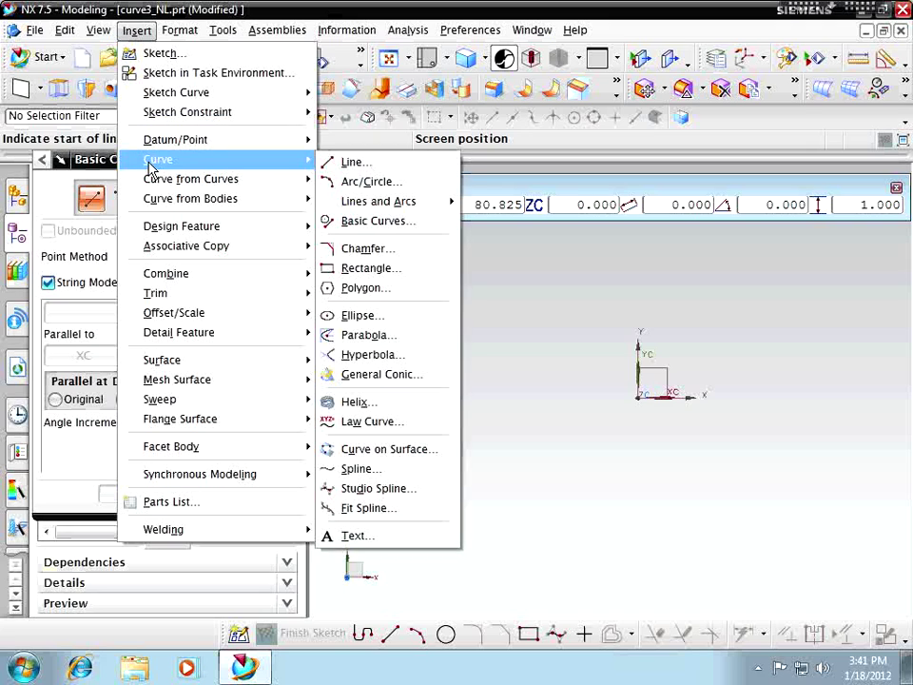
left_click(343, 163)
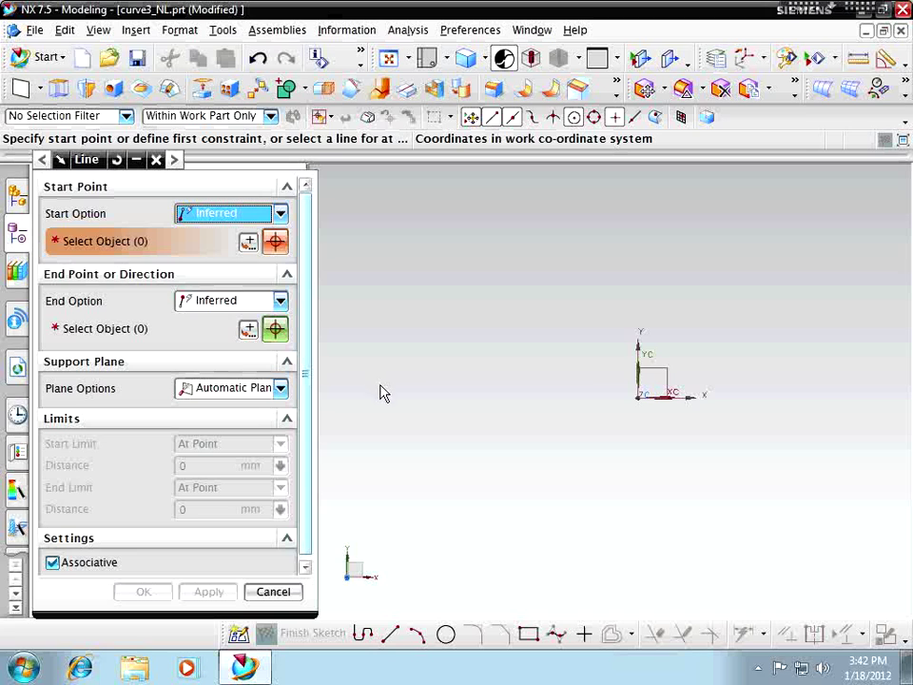
Draw vertical associative Line (1) straight down along YC, then reopen it for editing
left_click(404, 278)
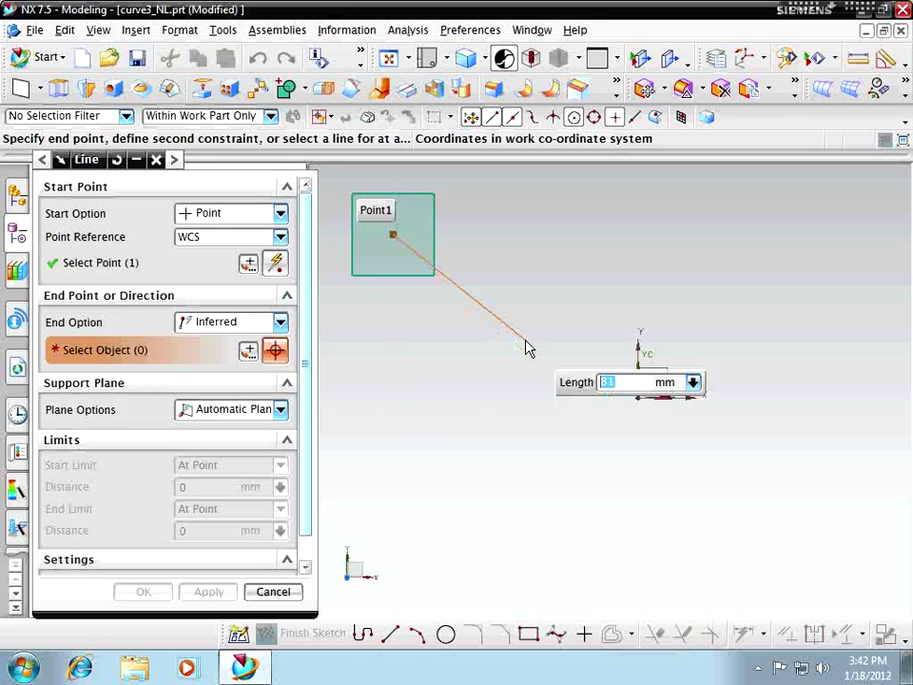
left_click(398, 436)
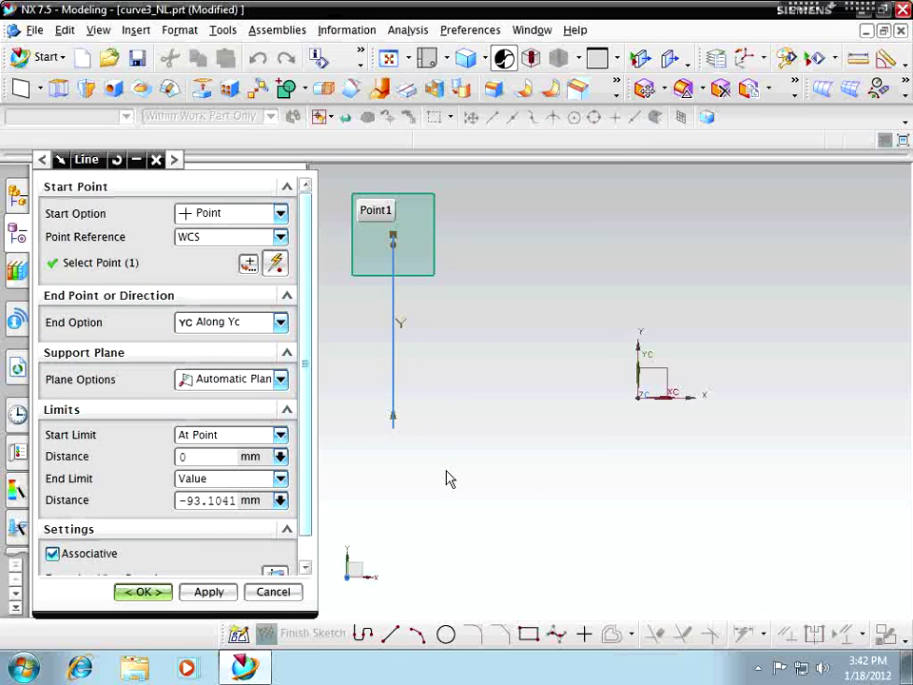
left_click(165, 598)
left_click(394, 330)
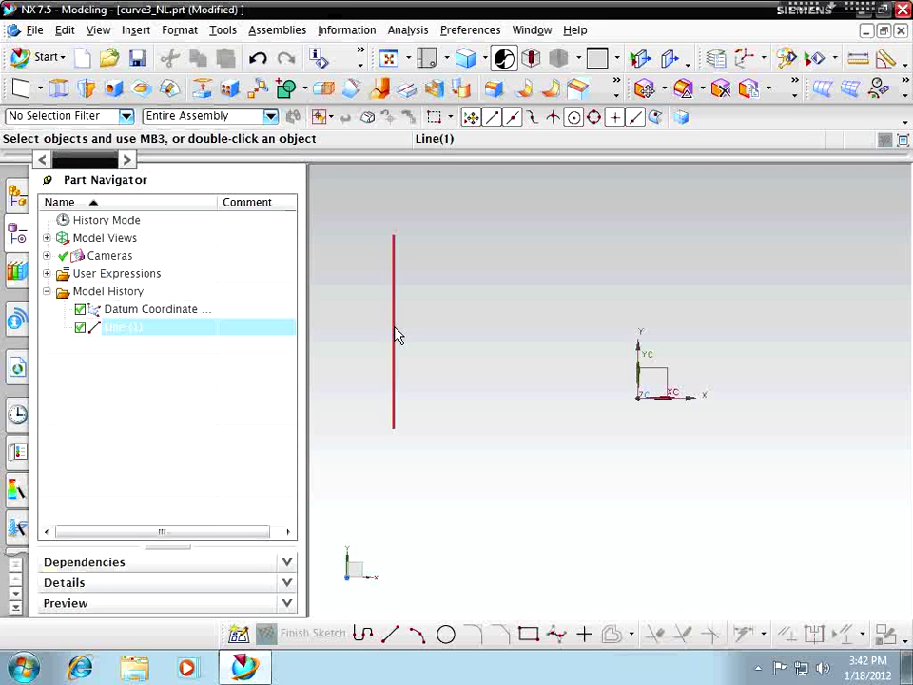
double_click(396, 428)
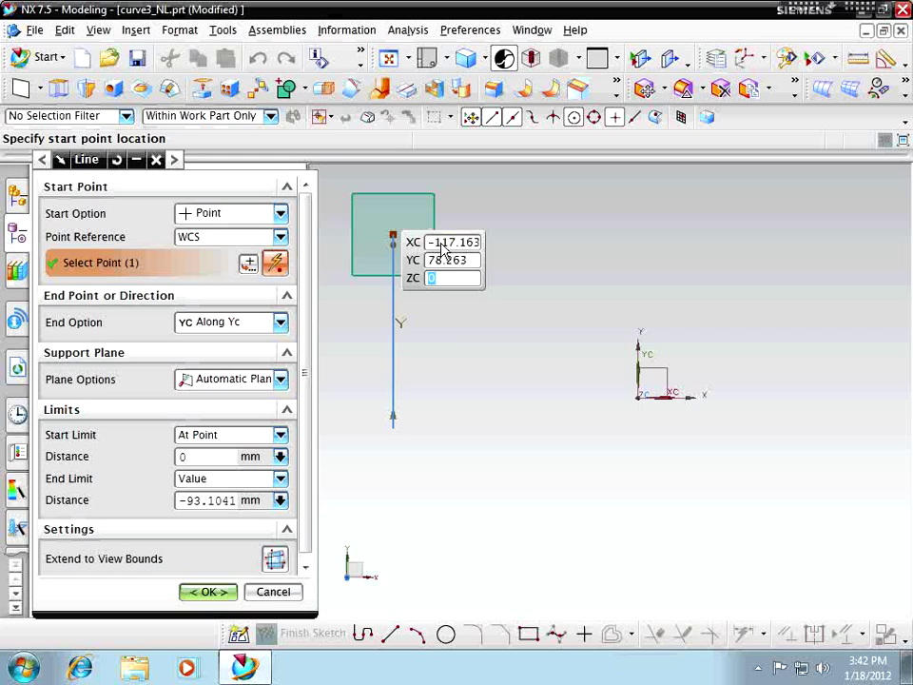
Move Line (1)'s start point to XC -115 and apply the edit
left_click(443, 245)
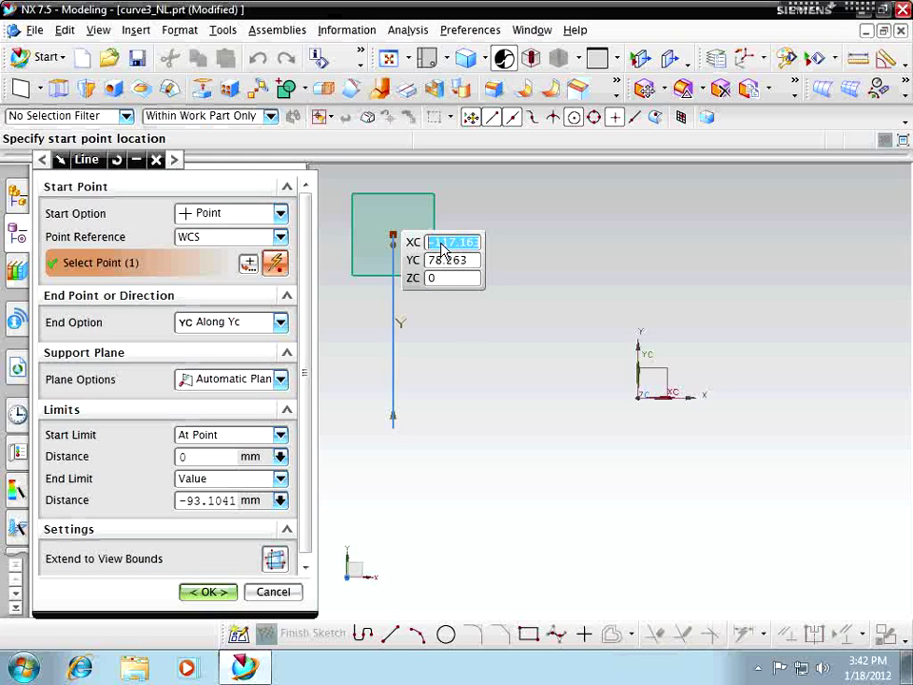
type("-115")
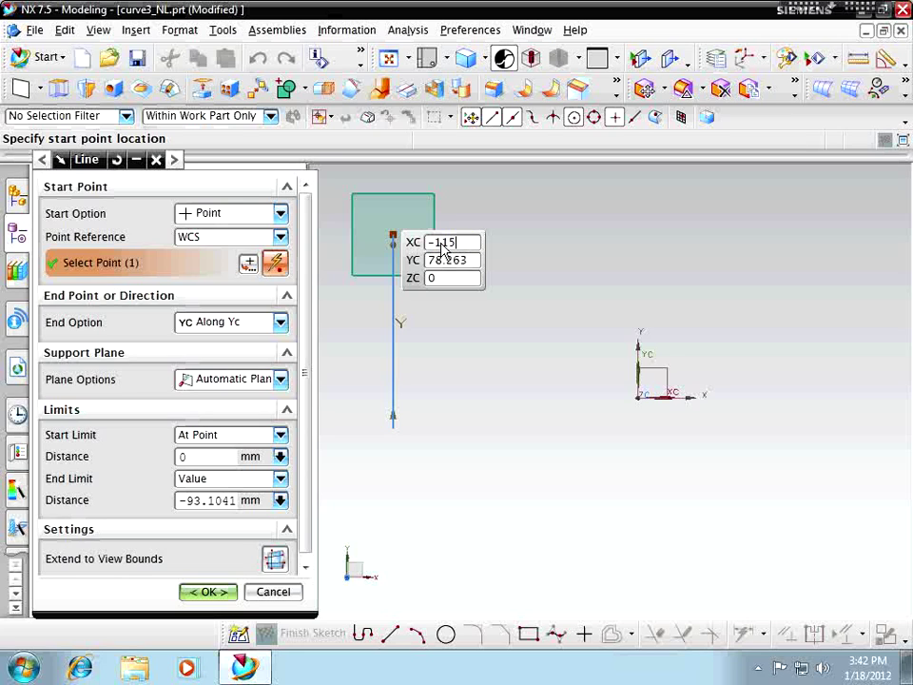
key("Return")
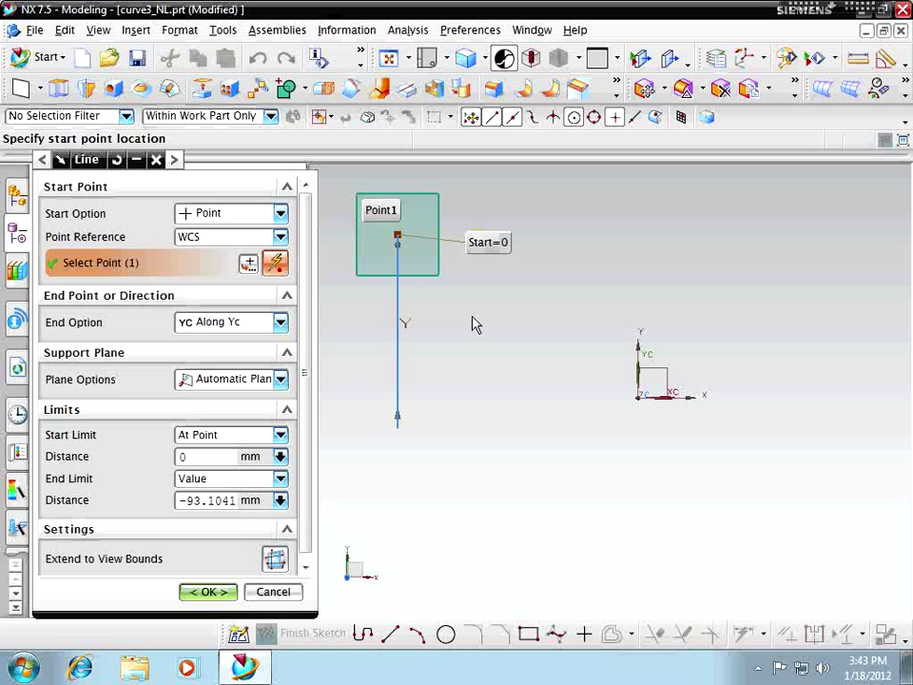
middle_click(331, 197)
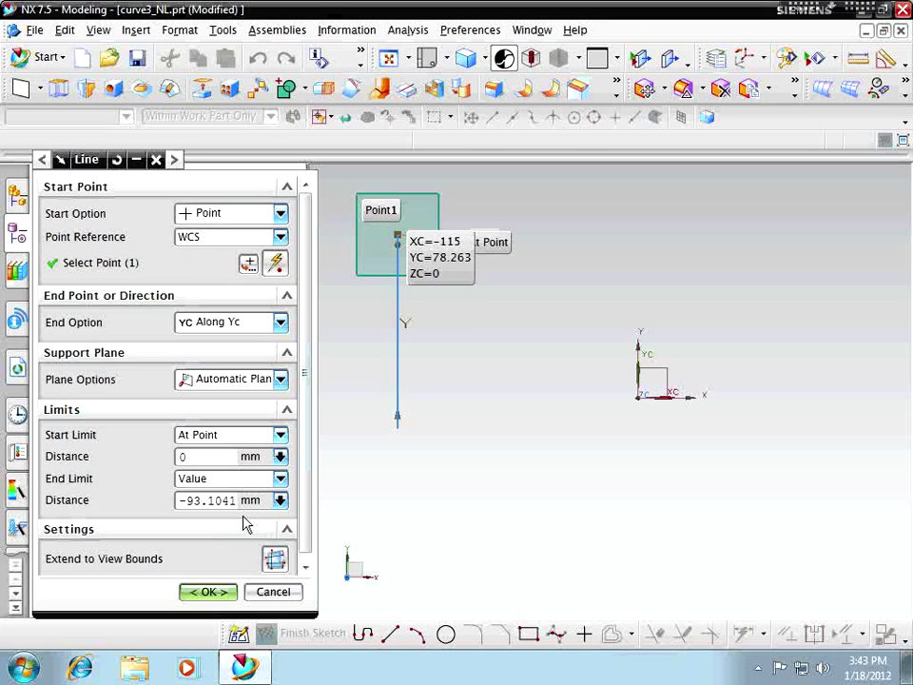
left_click(208, 595)
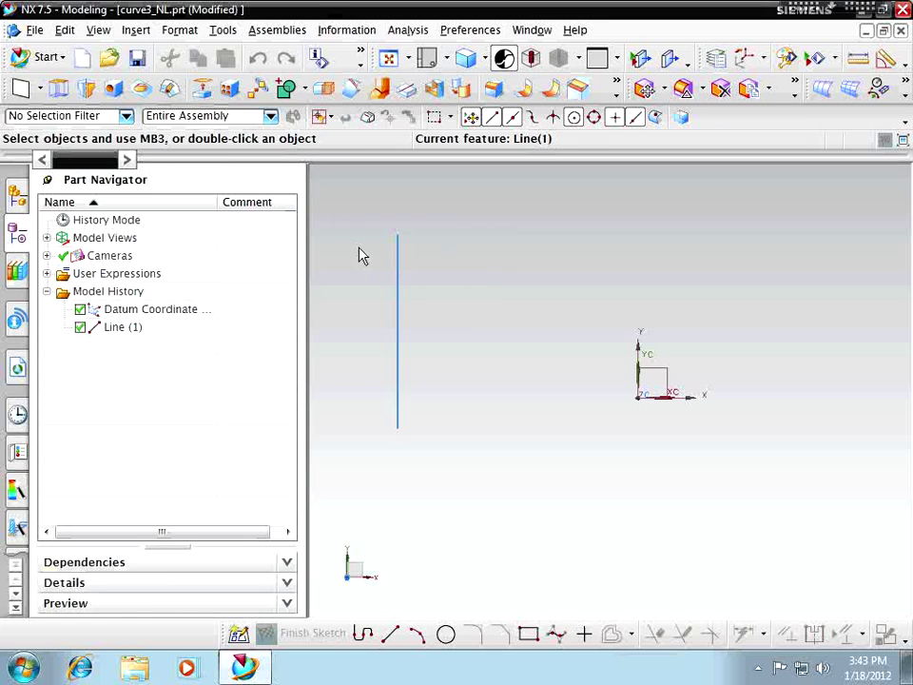
Begin a new line at the vertical line's midpoint, locked Along XC at 62.26405 mm
left_click(137, 31)
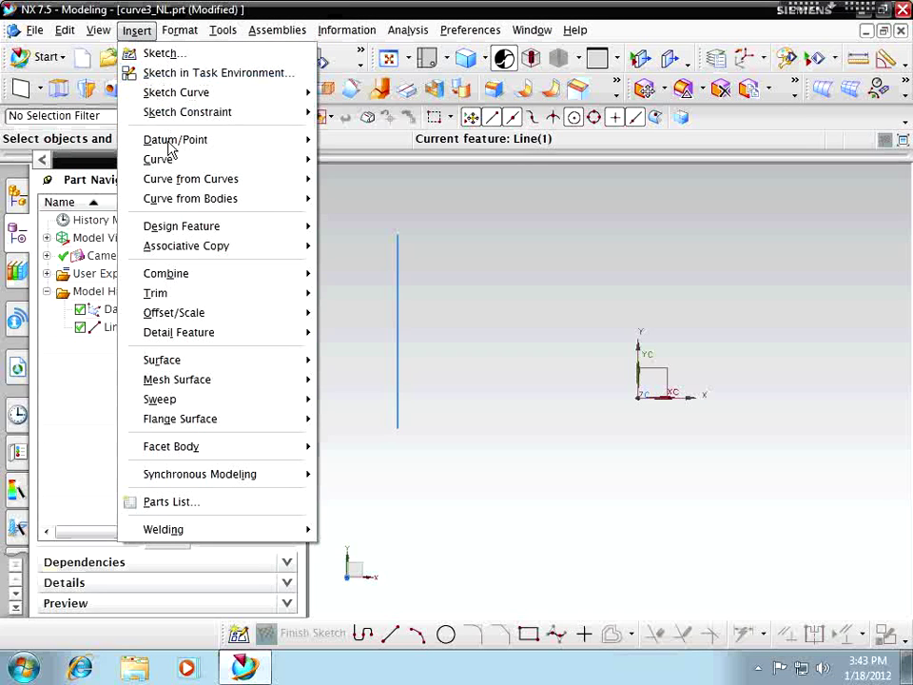
mouse_move(171, 160)
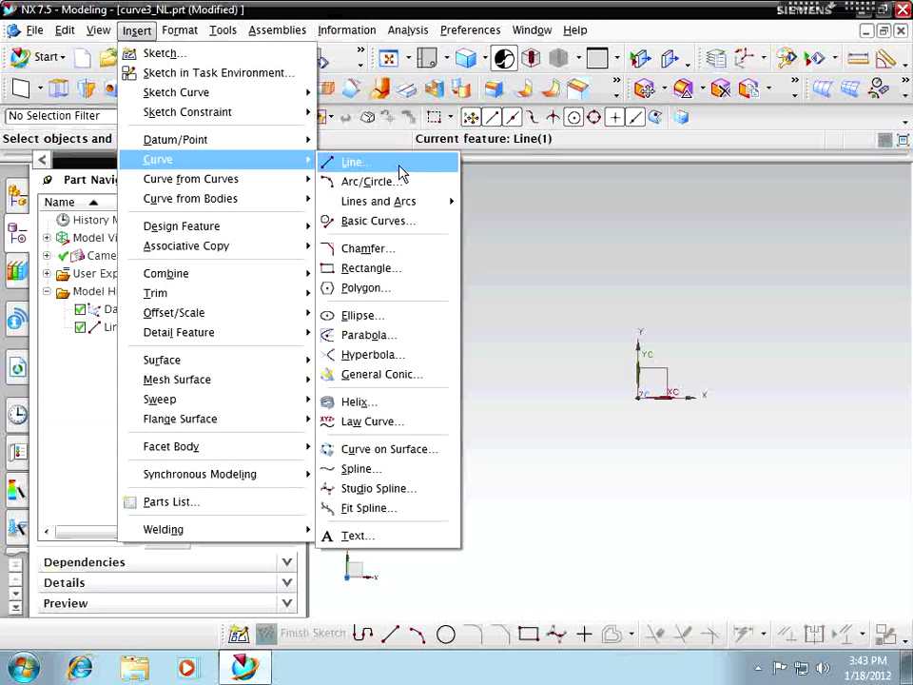
left_click(399, 168)
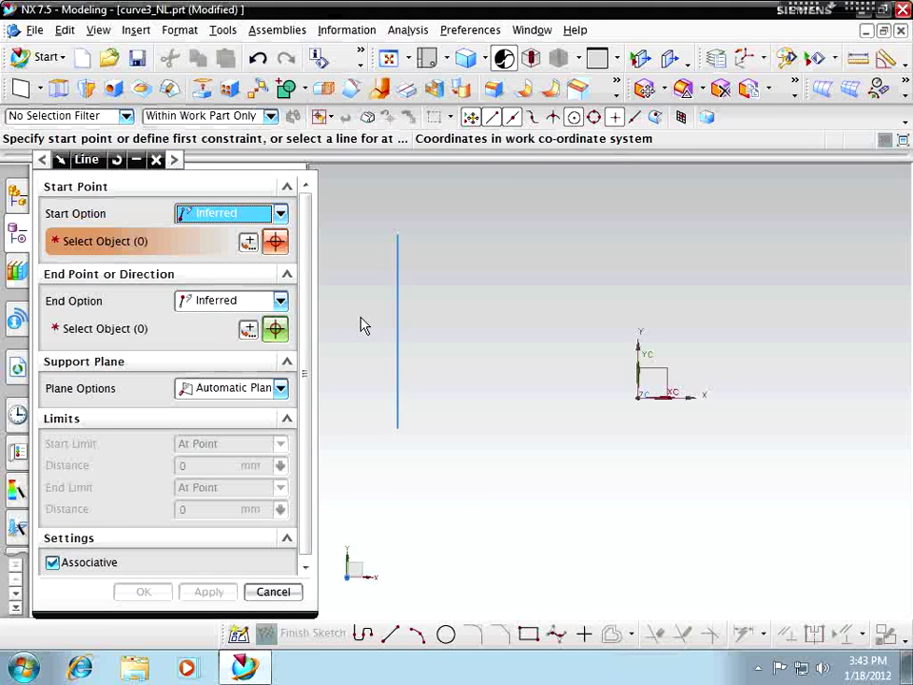
left_click(472, 119)
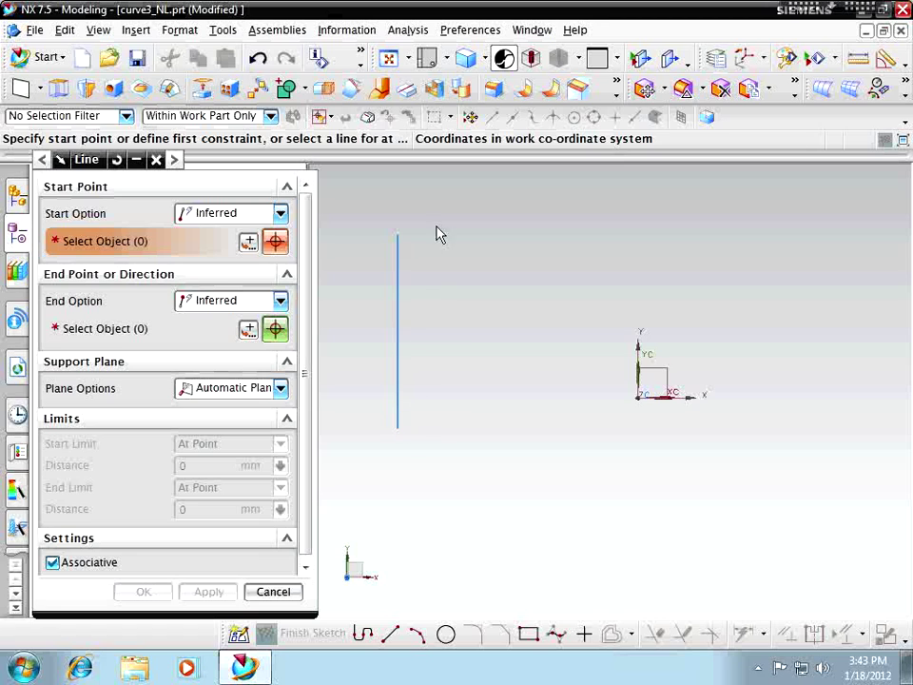
left_click(470, 117)
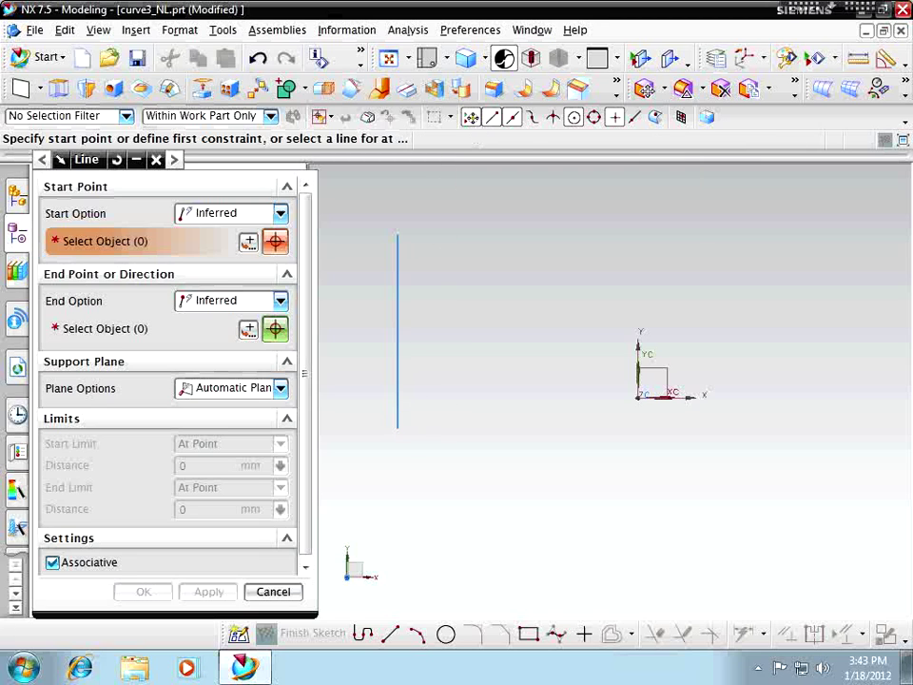
left_click(397, 332)
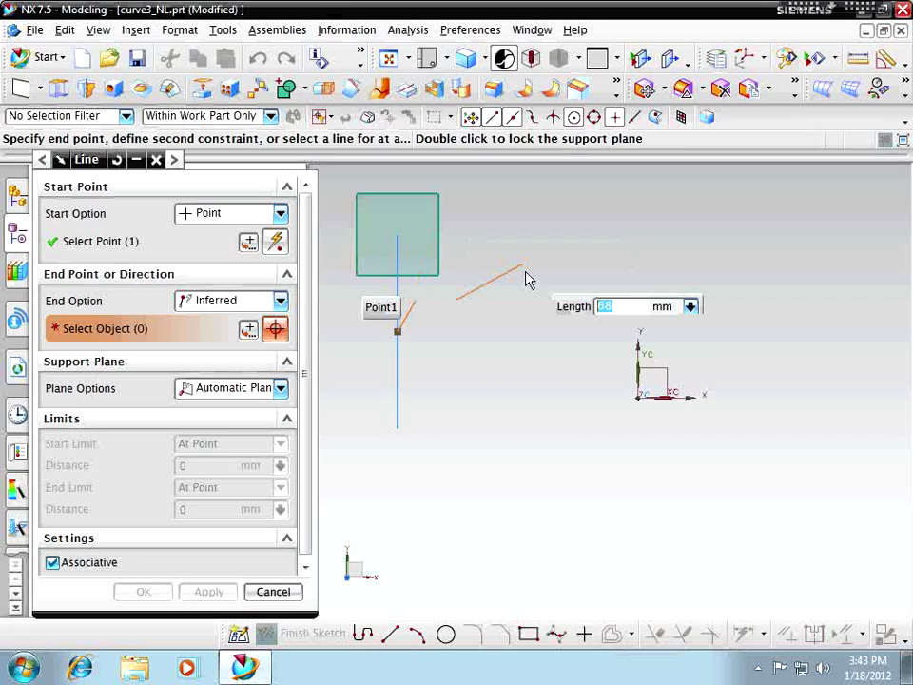
middle_click(534, 332)
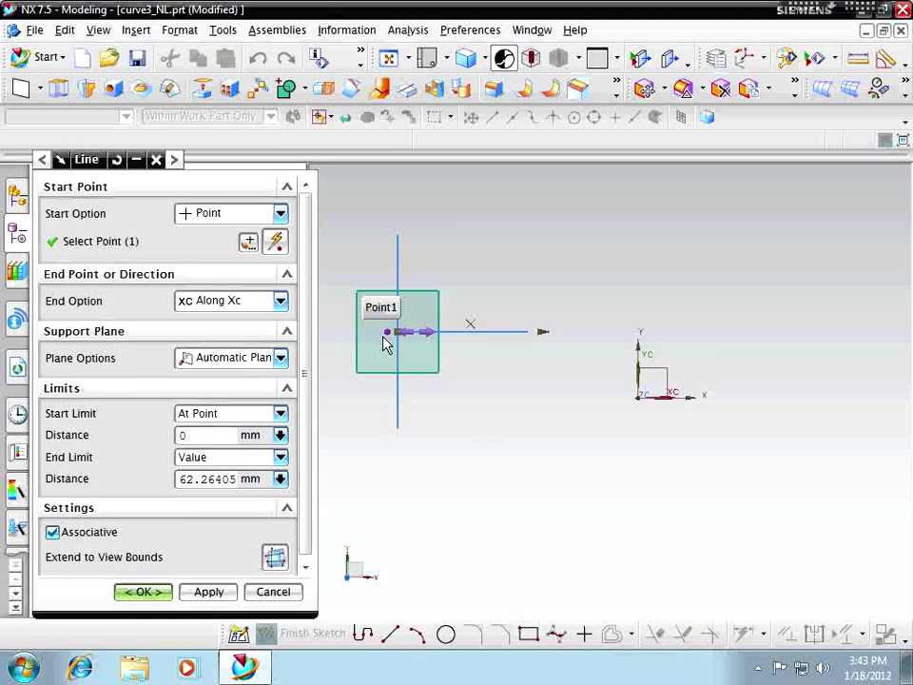
Draw a three-point arc from the vertical line's bottom end to the horizontal line's end
left_click(136, 32)
mouse_move(184, 166)
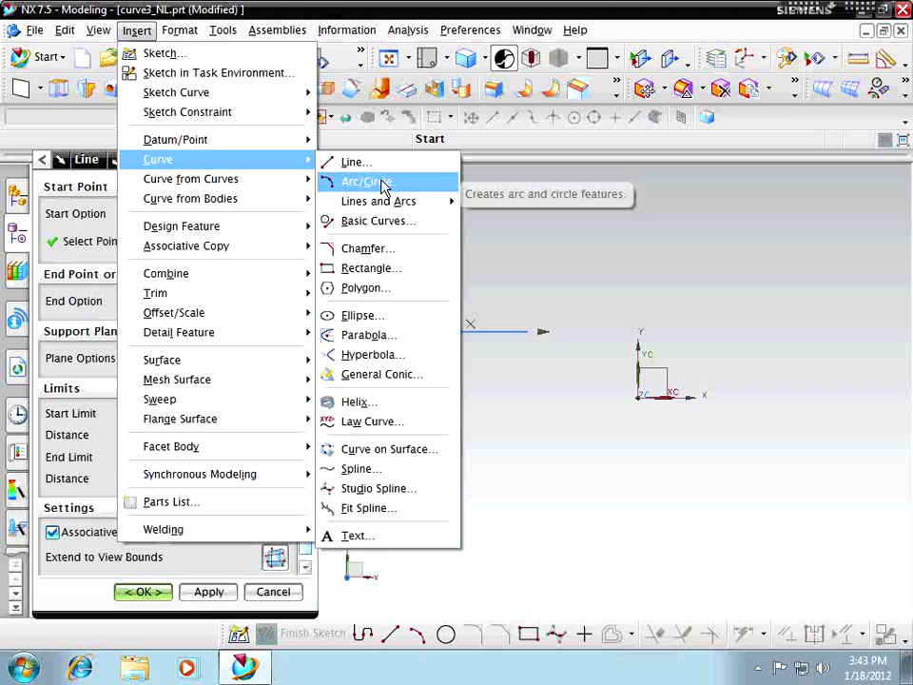
left_click(383, 182)
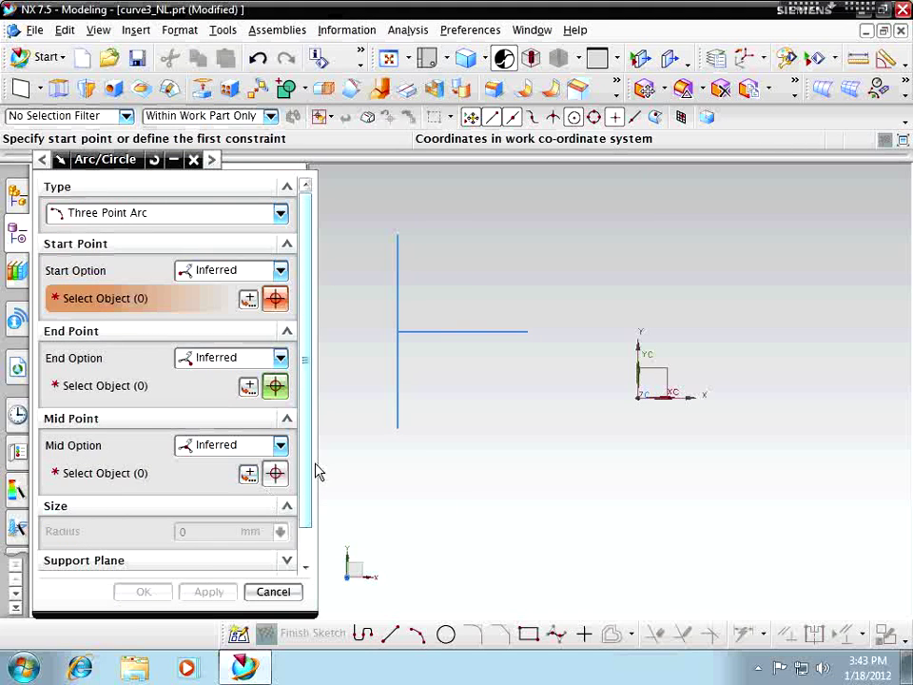
scroll(302, 533, "down", 2)
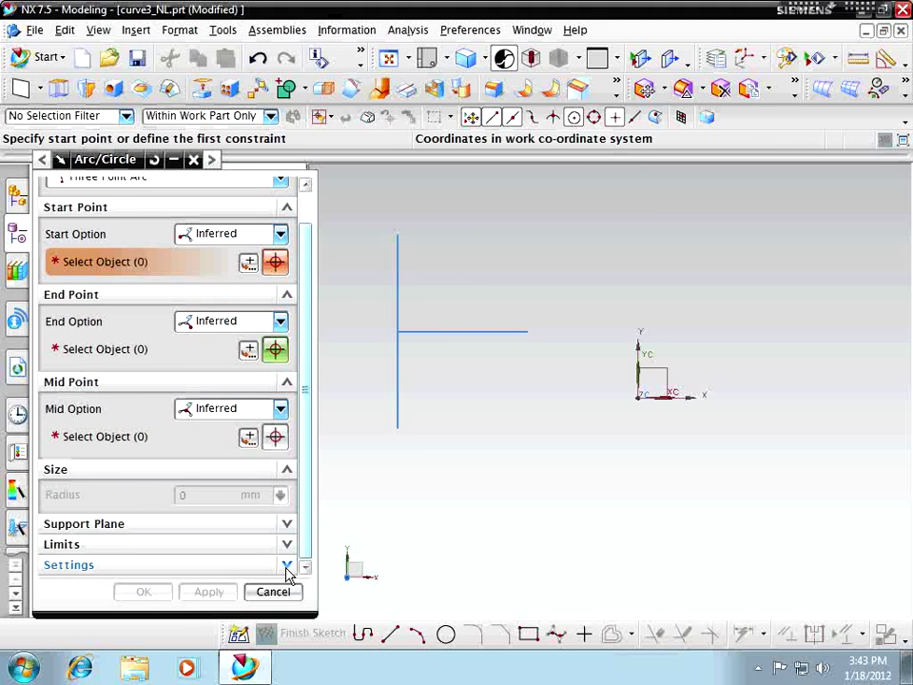
left_click(286, 565)
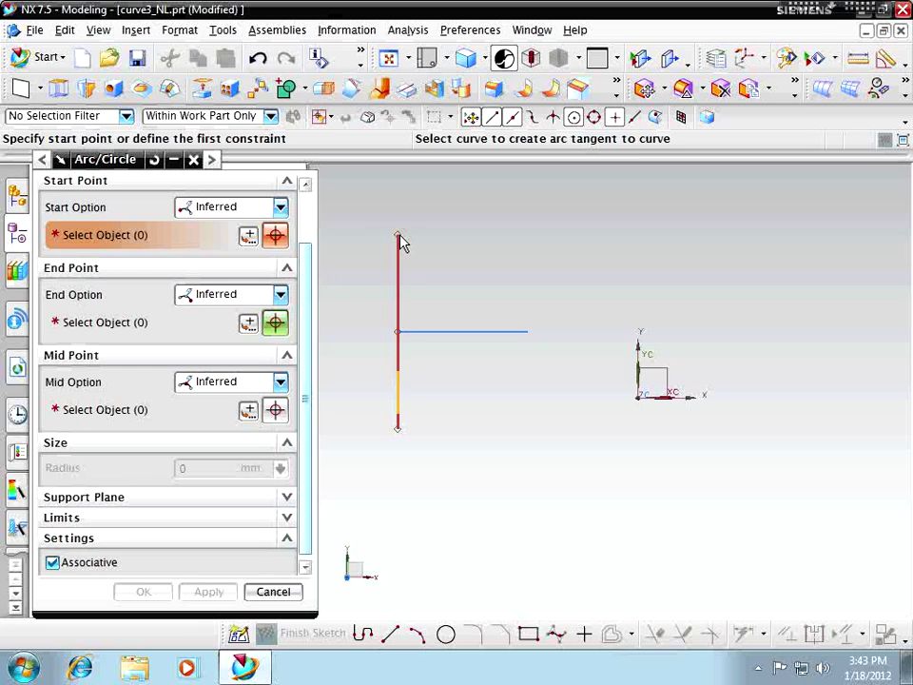
left_click(400, 430)
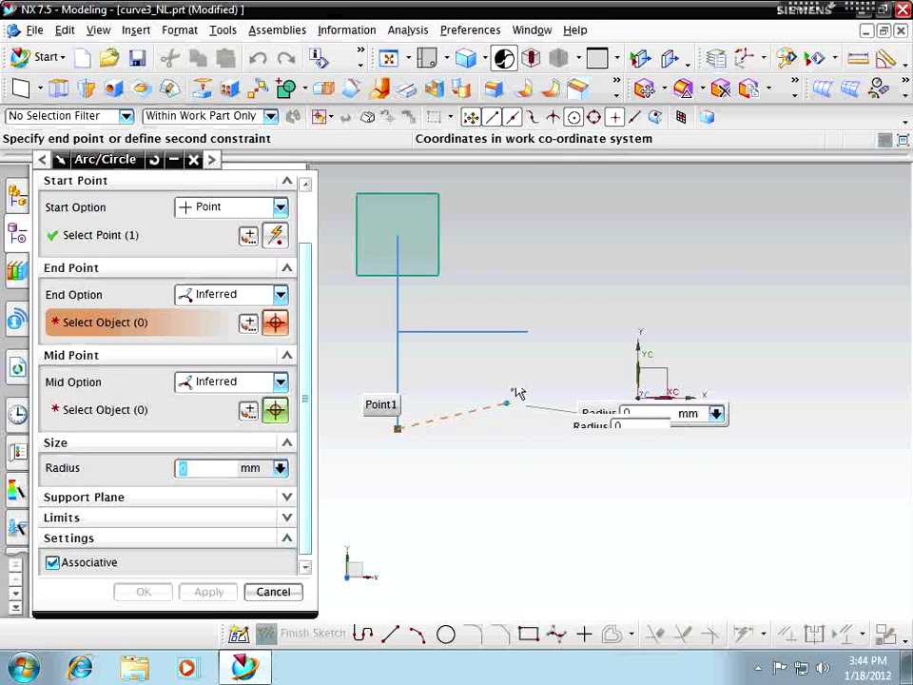
left_click(527, 334)
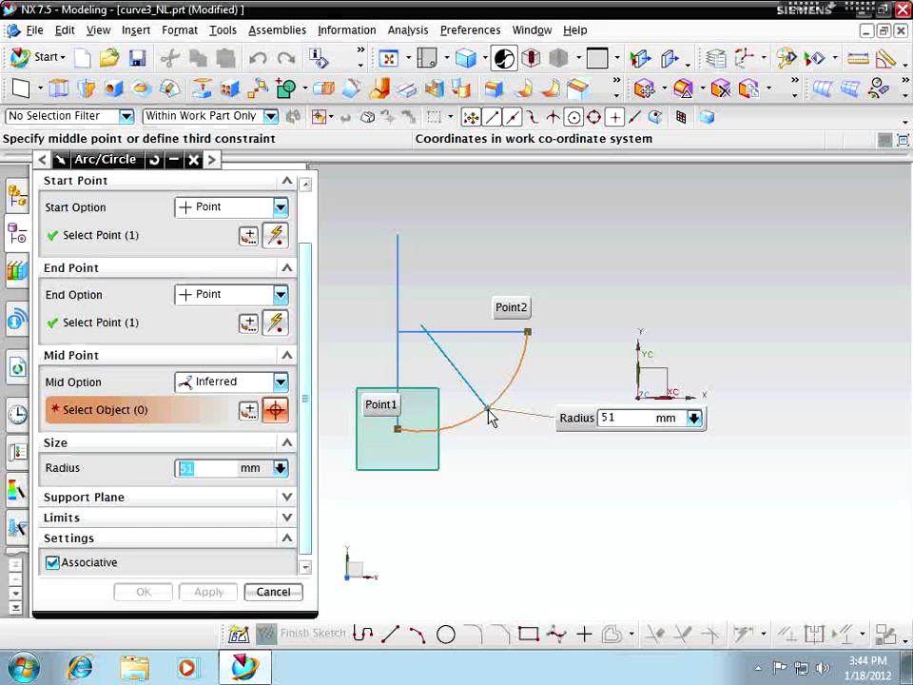
left_click(488, 418)
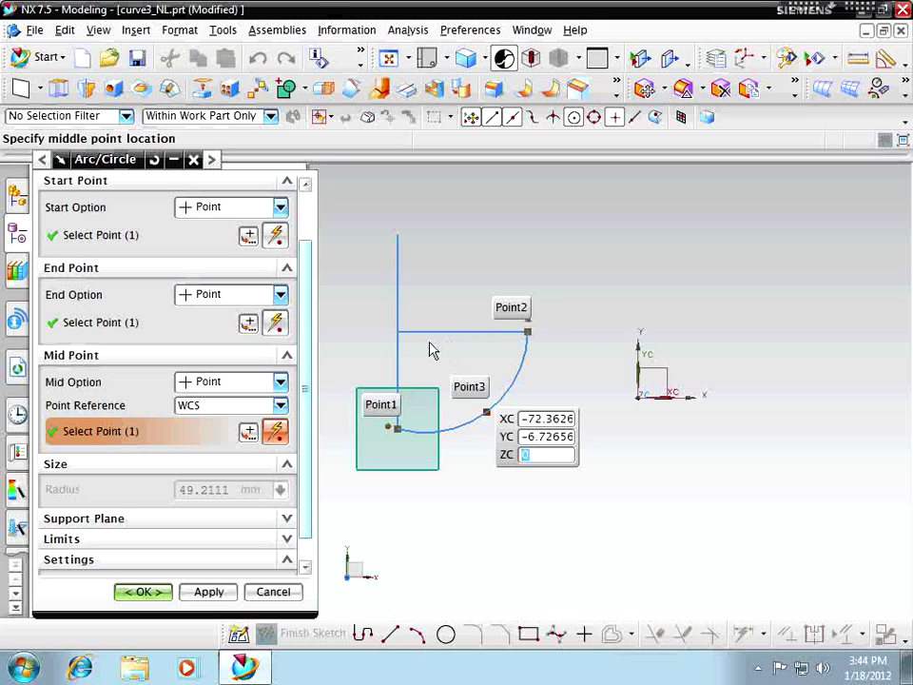
left_click(136, 30)
mouse_move(188, 163)
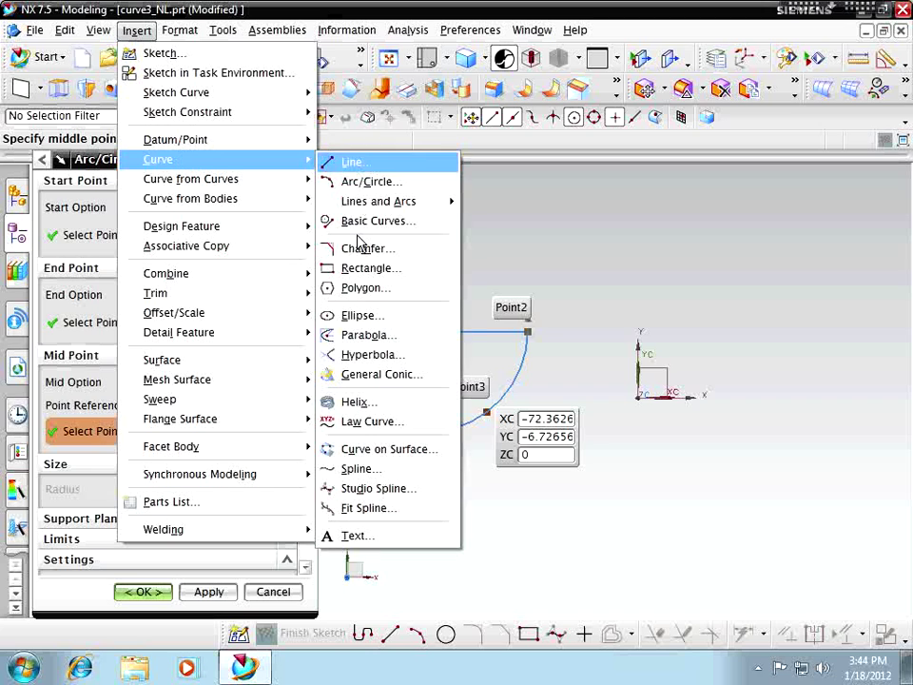
In Basic Curves, draw a shallow line, then a steep line perpendicular to it, crossing it
left_click(371, 228)
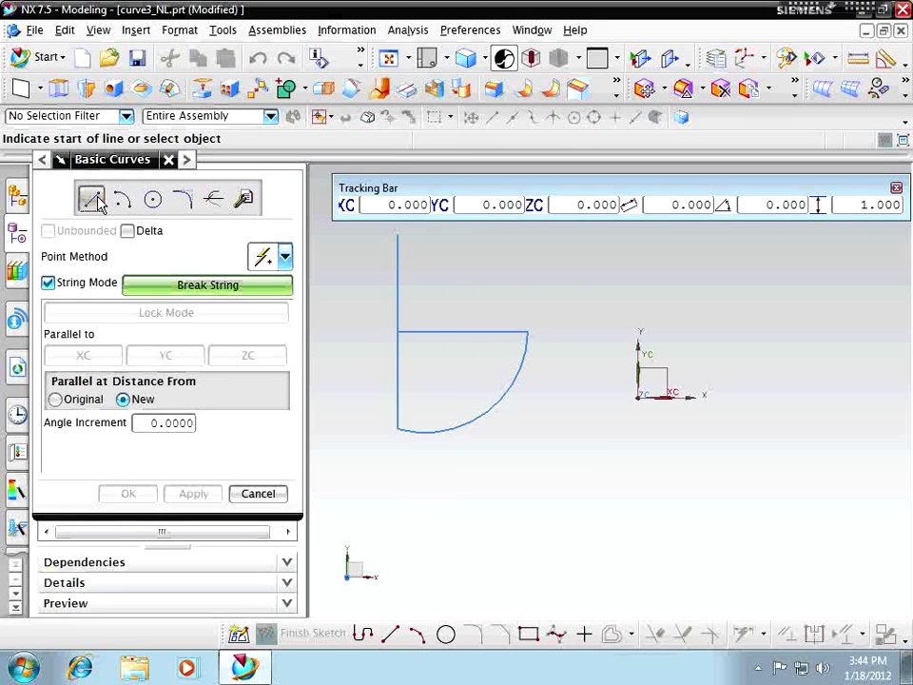
left_click(577, 289)
left_click(702, 279)
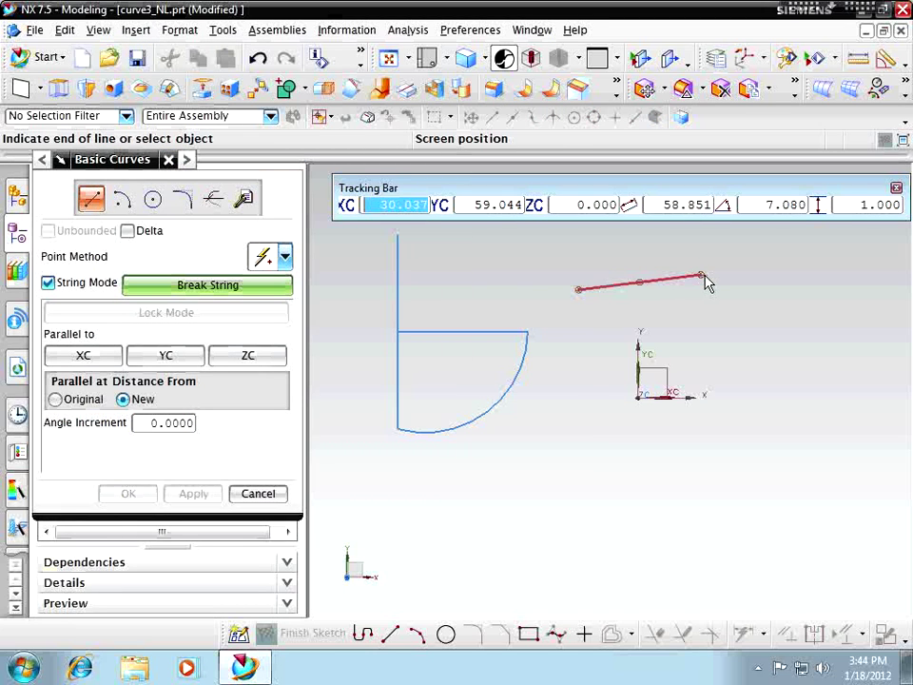
scroll(695, 282, "up", 1)
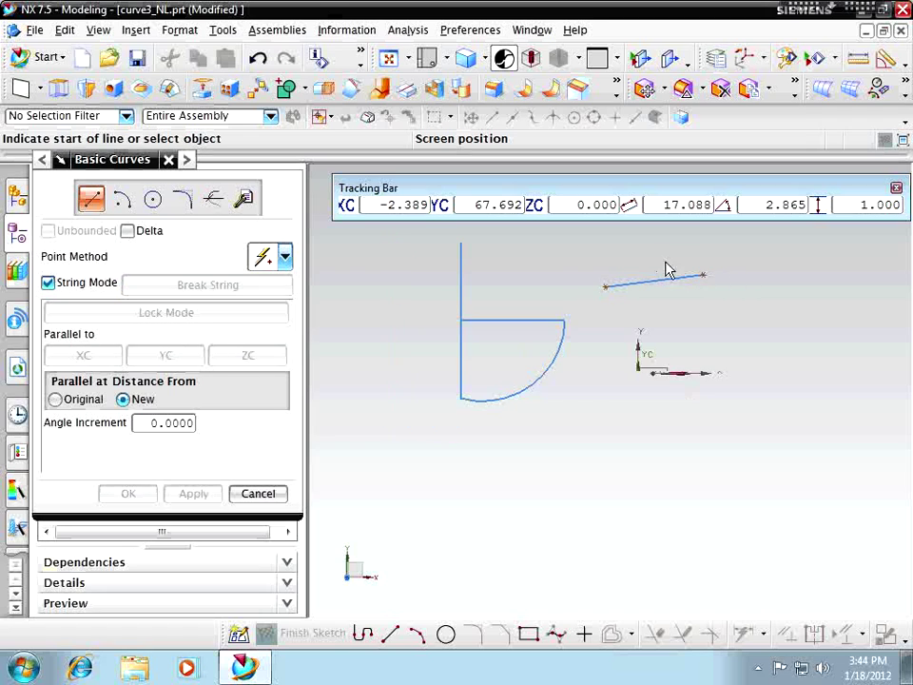
left_click(609, 254)
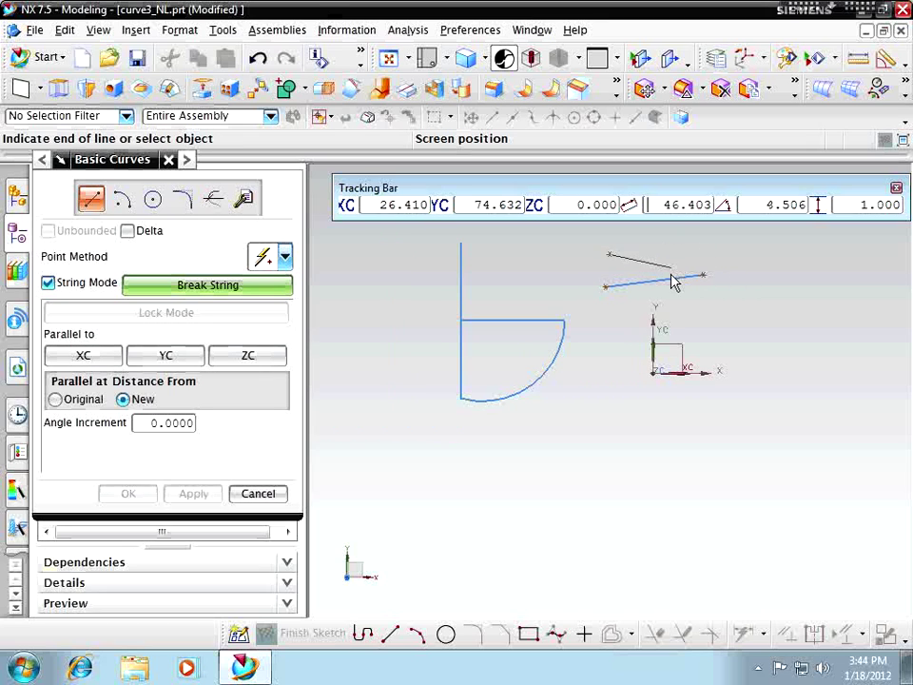
left_click(672, 279)
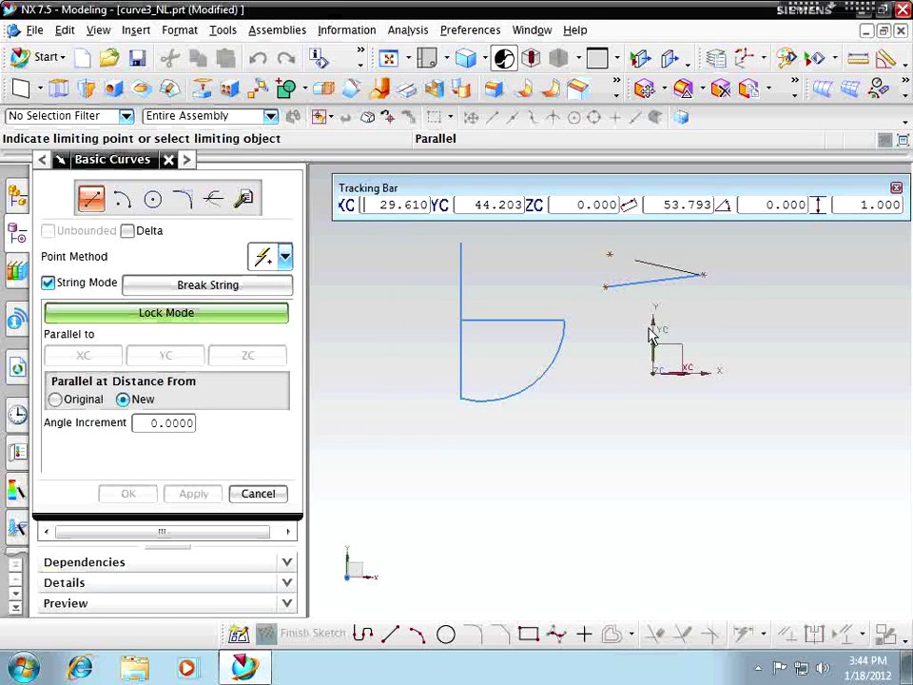
left_click(613, 370)
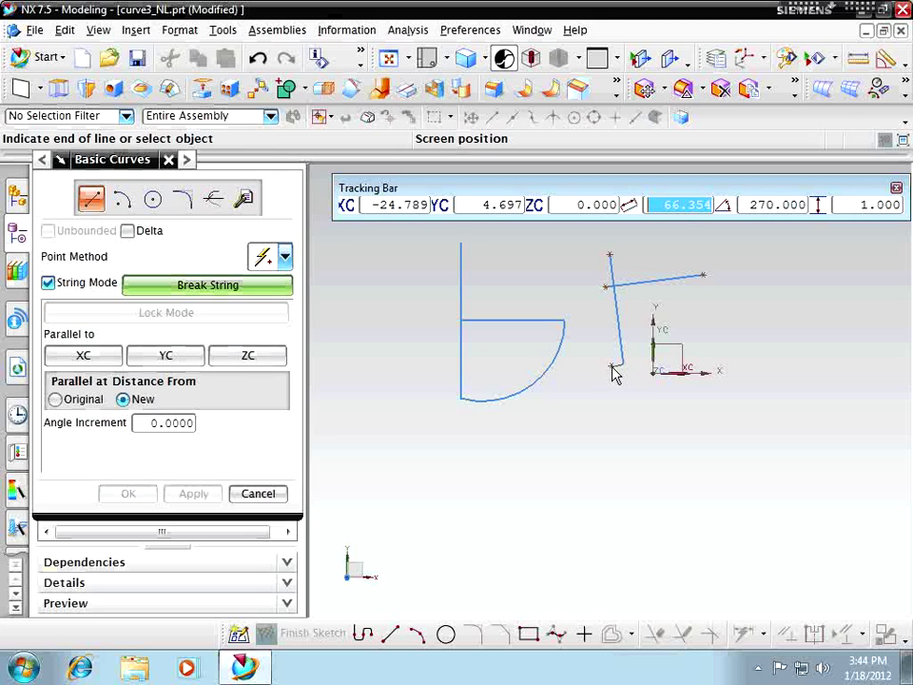
middle_click(615, 369)
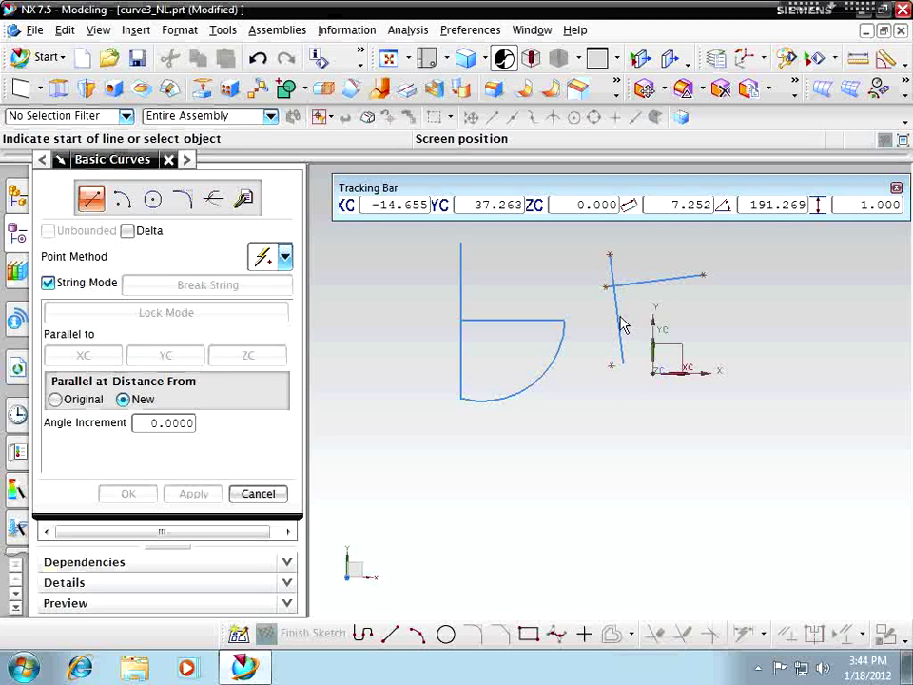